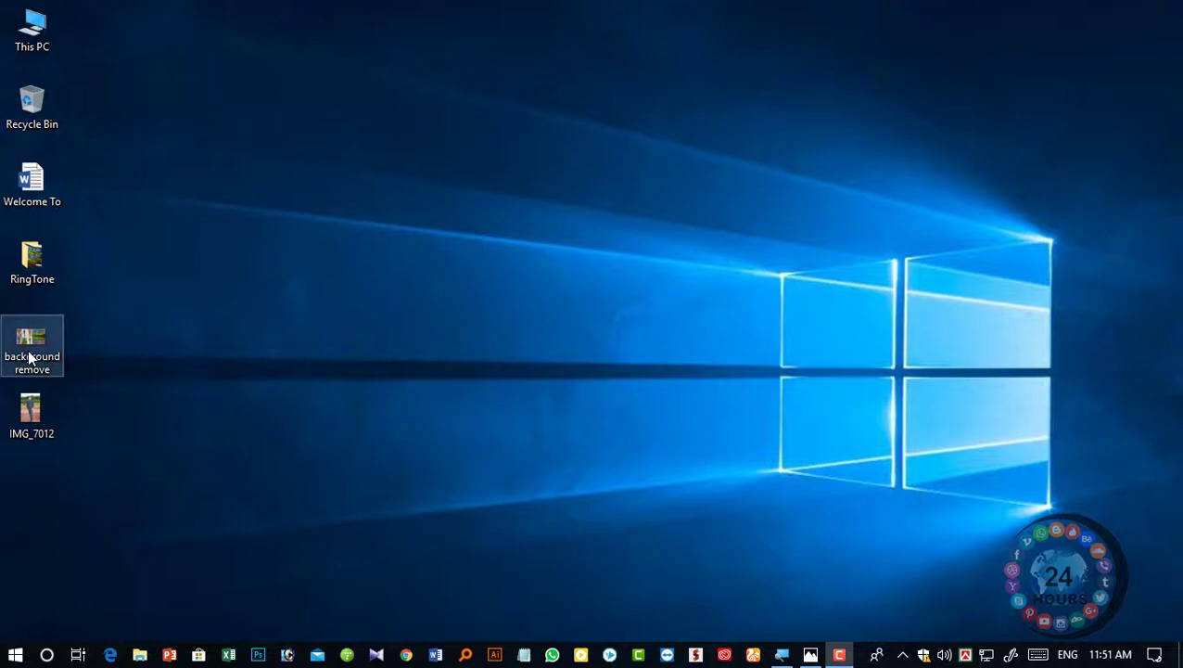
After previewing the sample collage image, open remove.bg in Chrome and scroll its homepage
{"action": "double_click", "coordinate": [30, 357]}
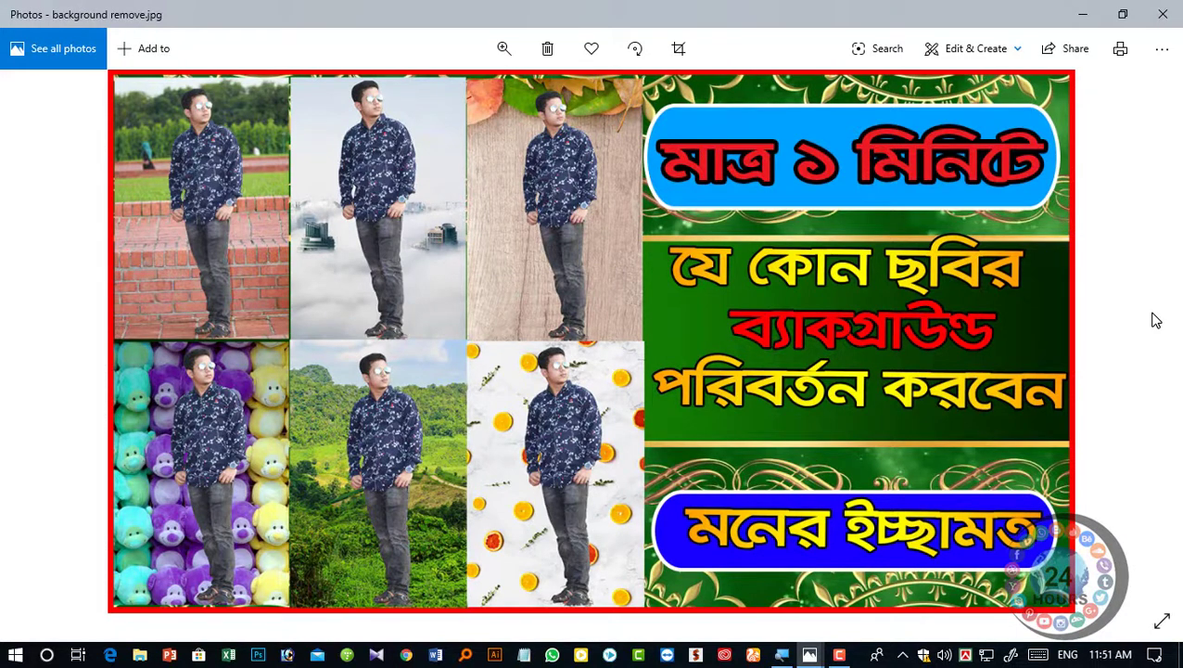
{"action": "left_click", "coordinate": [1163, 14]}
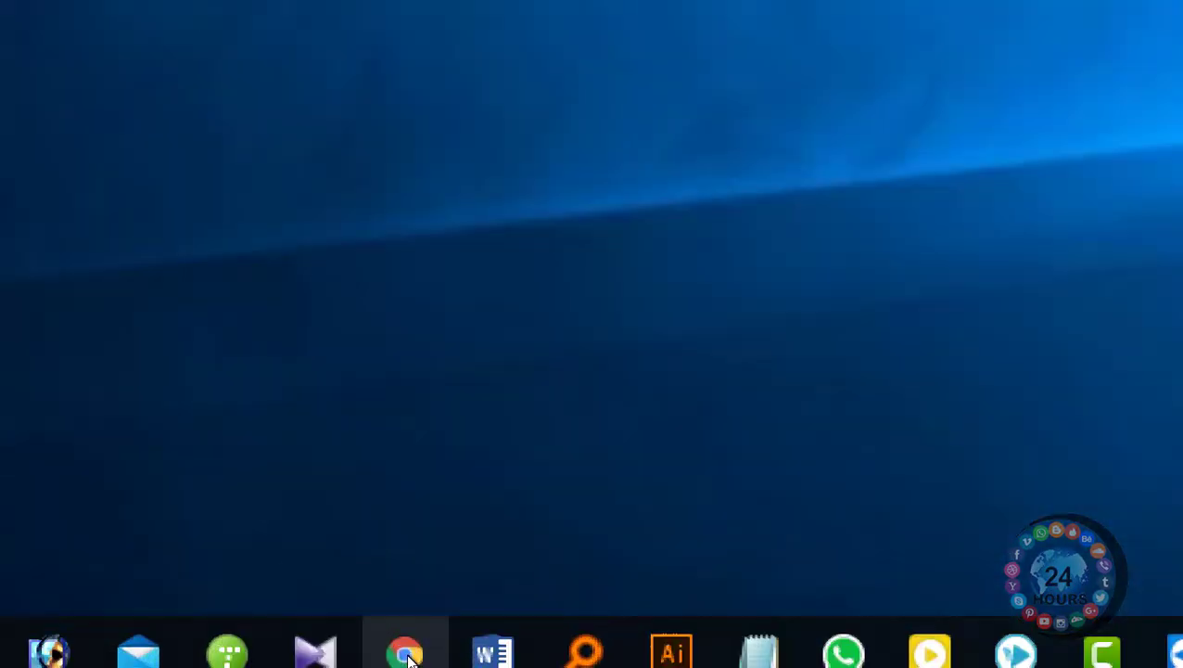
{"action": "left_click", "coordinate": [411, 638]}
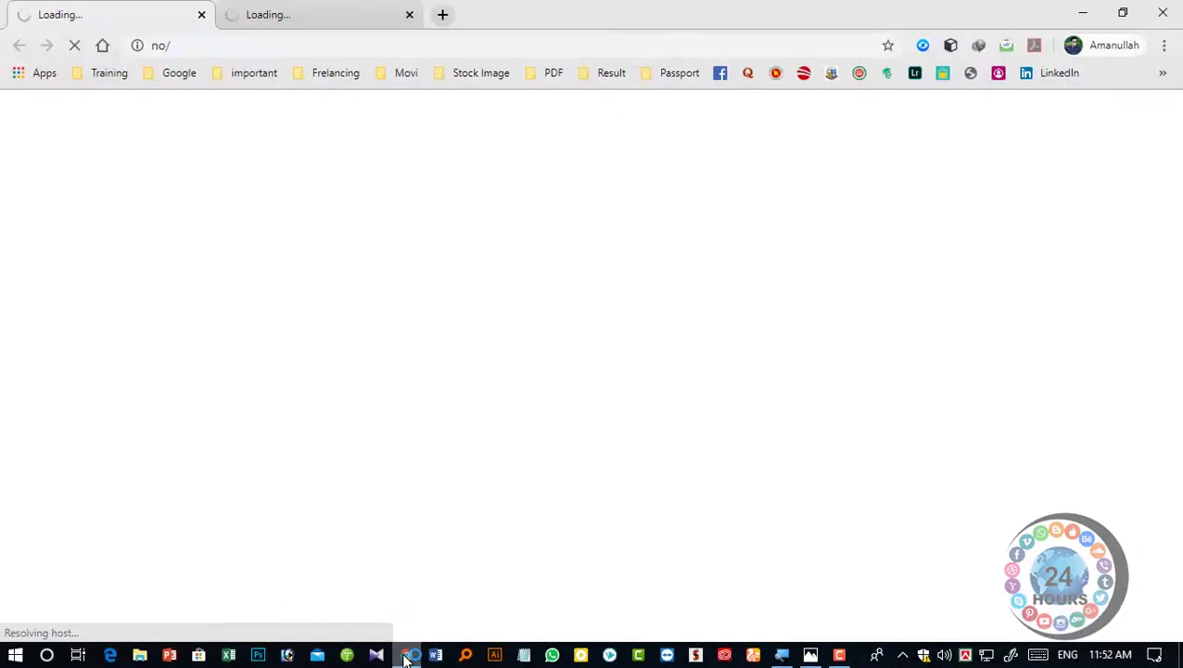
{"action": "left_click", "coordinate": [212, 51]}
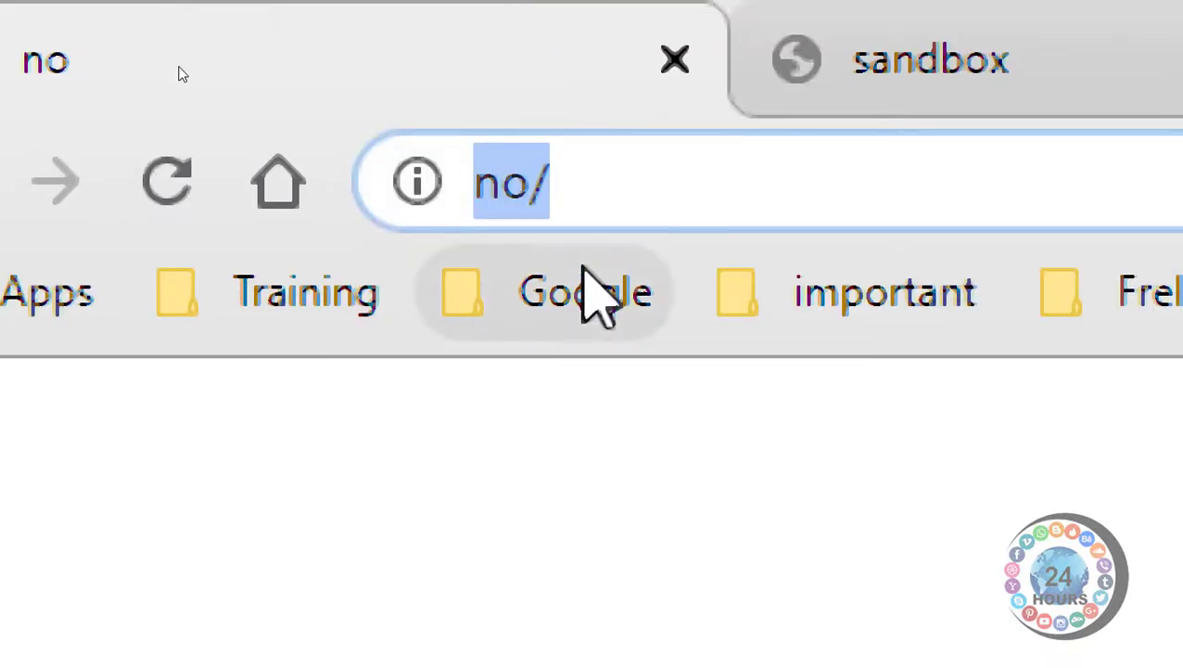
{"action": "type", "text": "rem"}
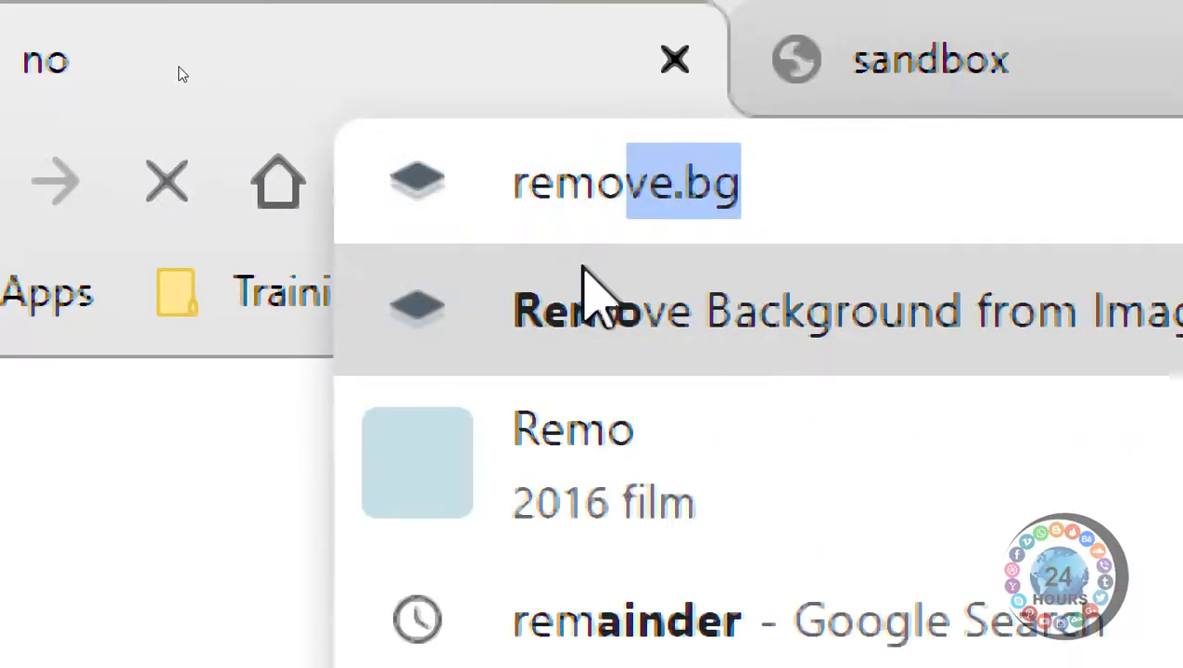
{"action": "type", "text": "ove."}
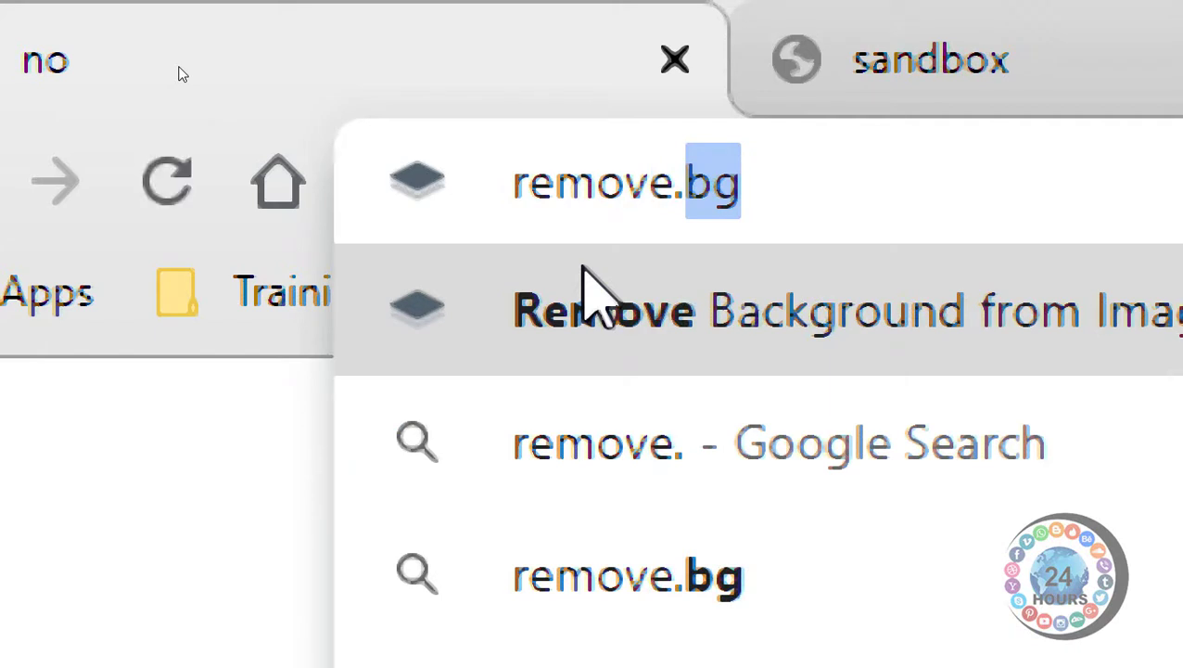
{"action": "type", "text": "bg"}
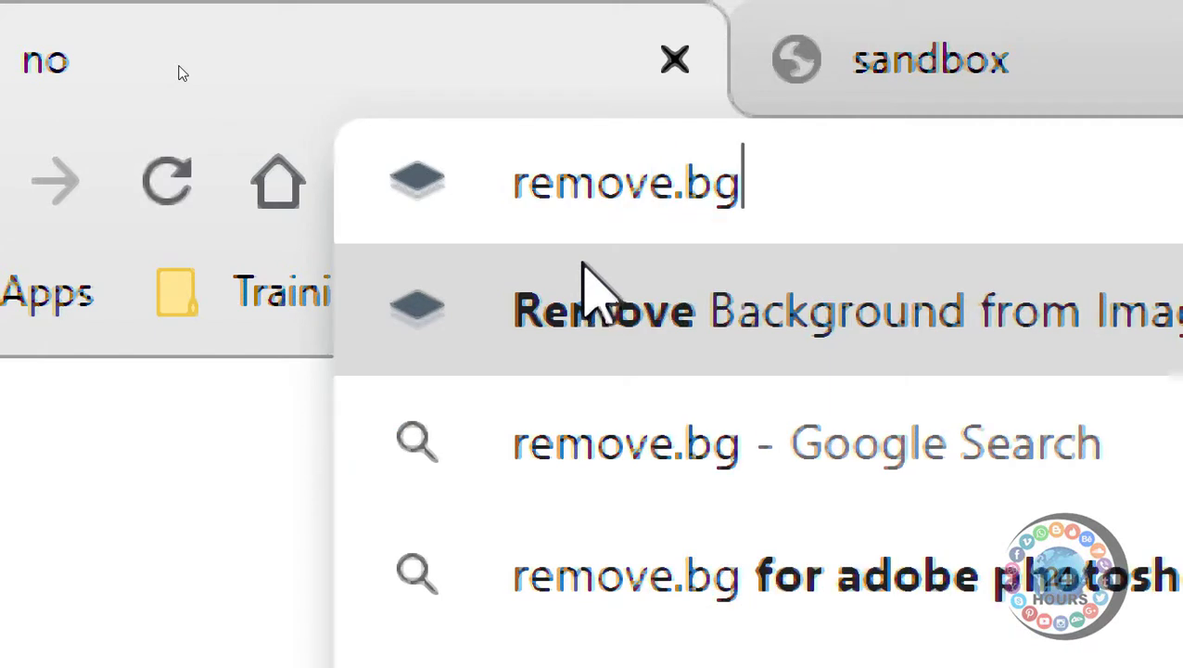
{"action": "left_click", "coordinate": [590, 306]}
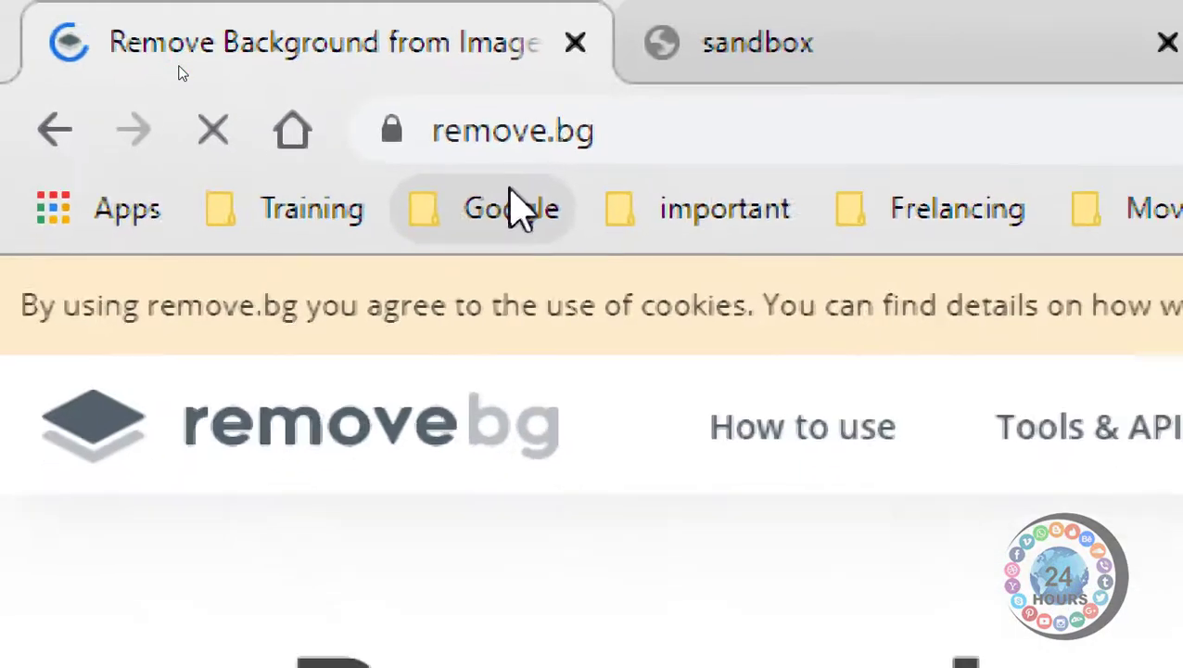
{"action": "scroll", "coordinate": [317, 261], "scroll_direction": "down", "scroll_amount": 2}
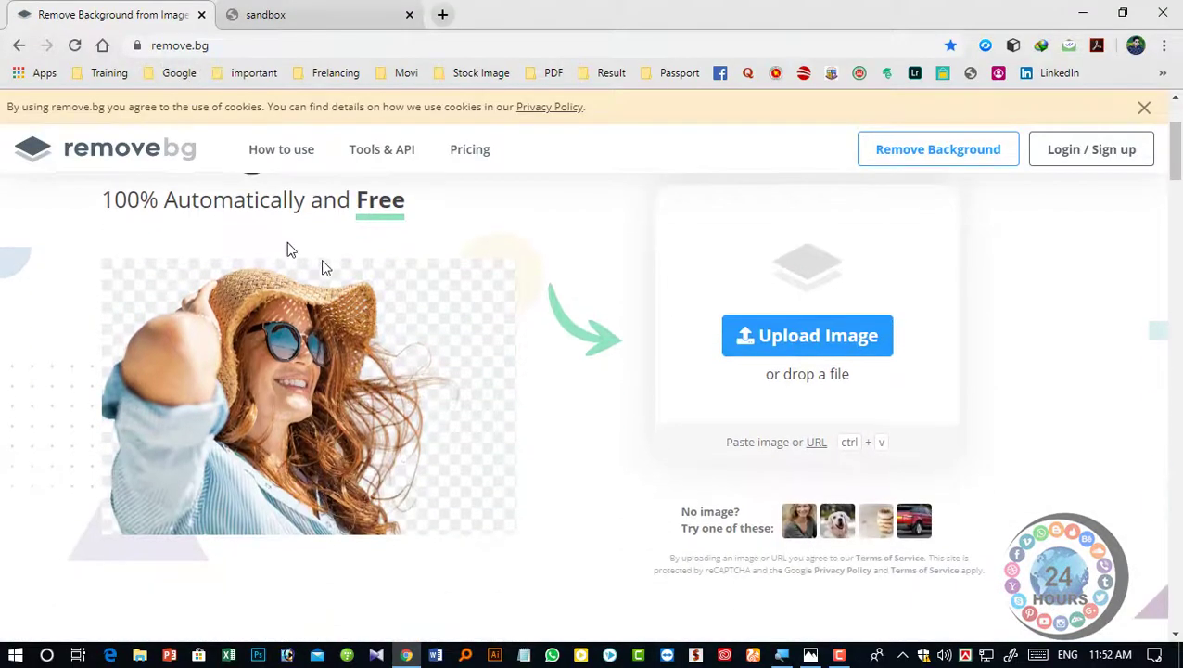
{"action": "scroll", "coordinate": [441, 322], "scroll_direction": "down", "scroll_amount": 3}
{"action": "scroll", "coordinate": [443, 336], "scroll_direction": "down", "scroll_amount": 3}
{"action": "scroll", "coordinate": [568, 433], "scroll_direction": "down", "scroll_amount": 4}
{"action": "scroll", "coordinate": [568, 433], "scroll_direction": "up", "scroll_amount": 4}
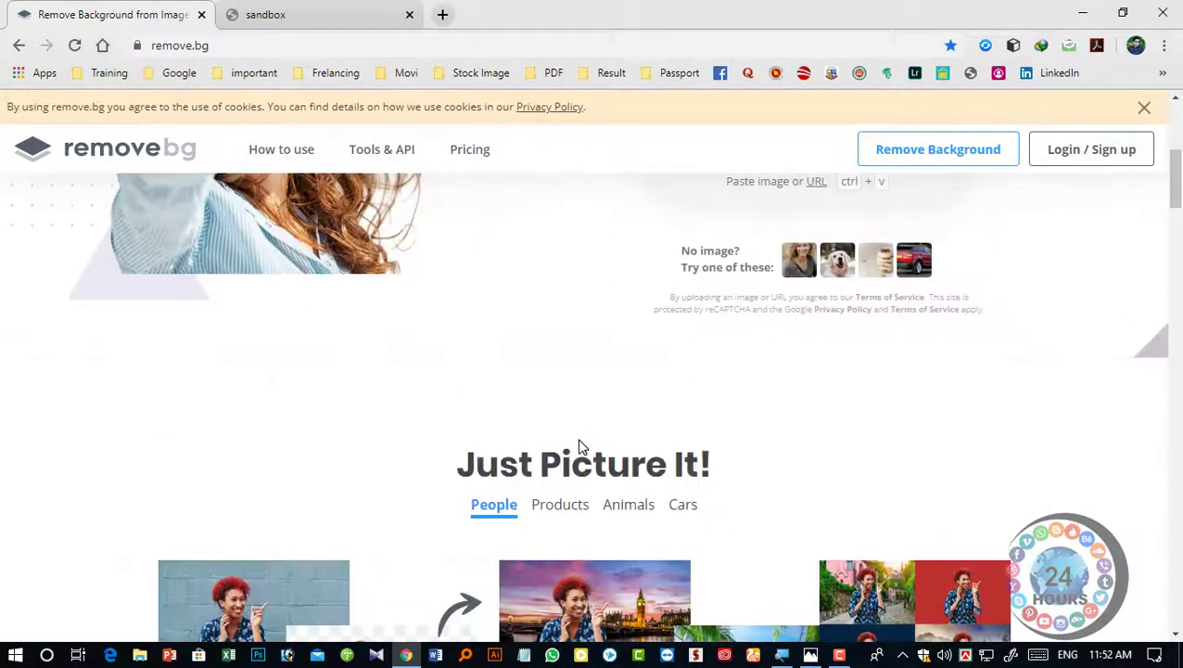
{"action": "scroll", "coordinate": [580, 447], "scroll_direction": "up", "scroll_amount": 3}
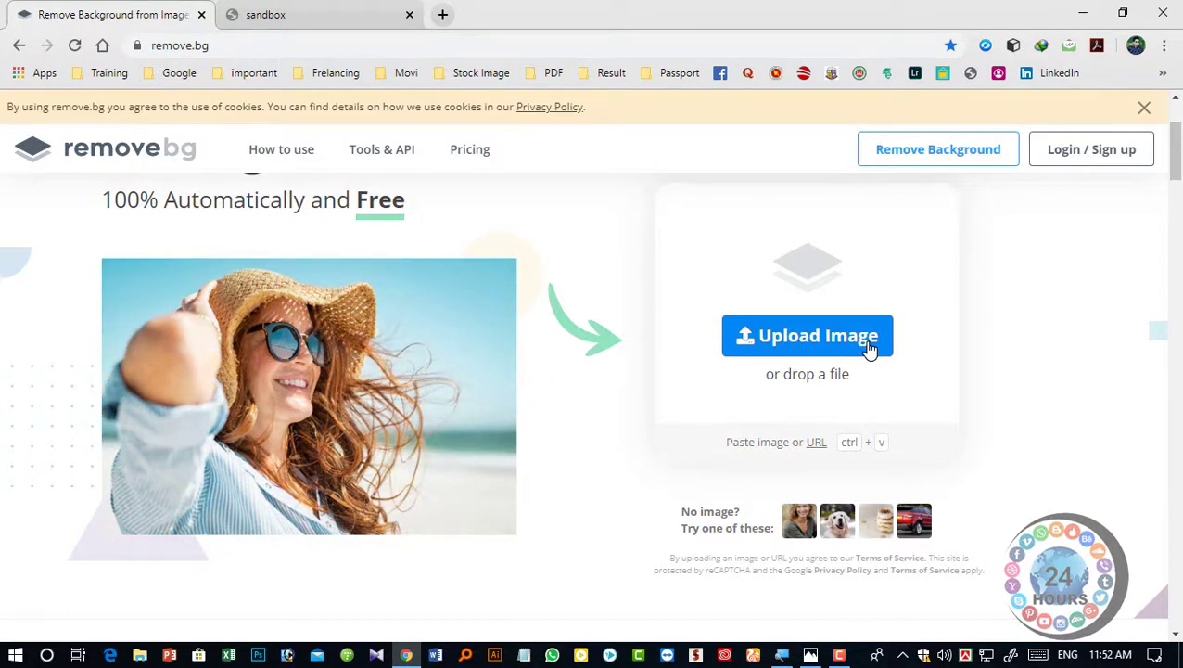
Minimize Chrome, preview IMG_7012 in Windows Photos, then close it
{"action": "left_click", "coordinate": [1083, 17]}
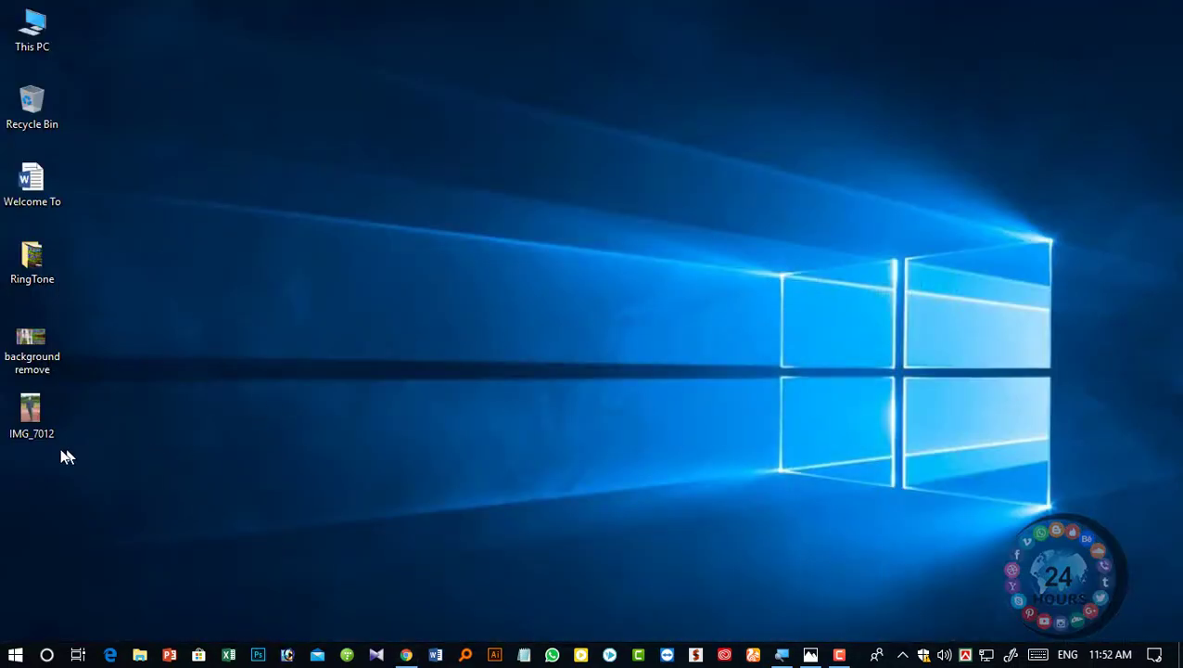
{"action": "double_click", "coordinate": [38, 429]}
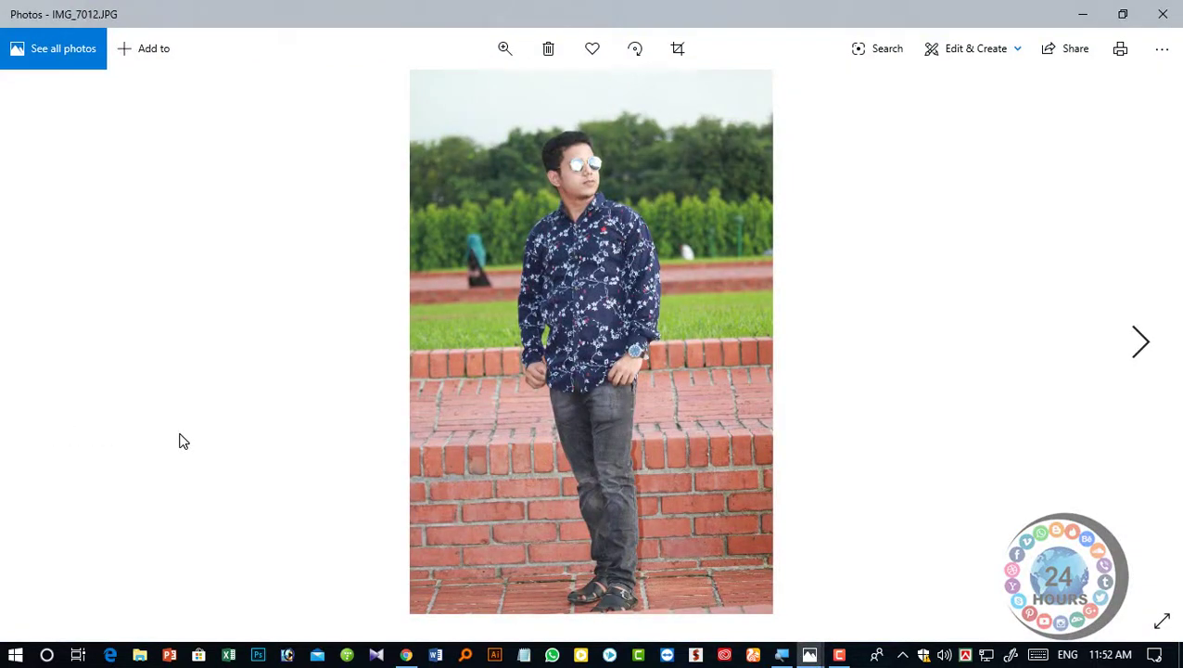
{"action": "left_click", "coordinate": [1163, 14]}
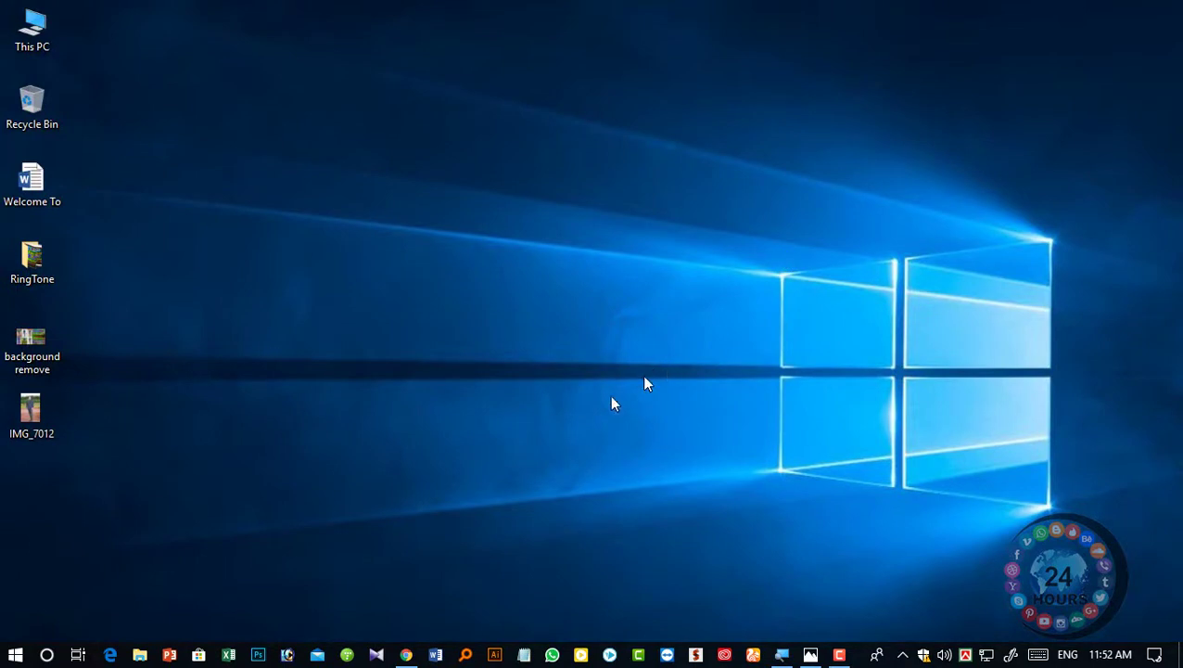
Return to remove.bg and upload IMG_7012 from the Desktop folder
{"action": "left_click", "coordinate": [408, 654]}
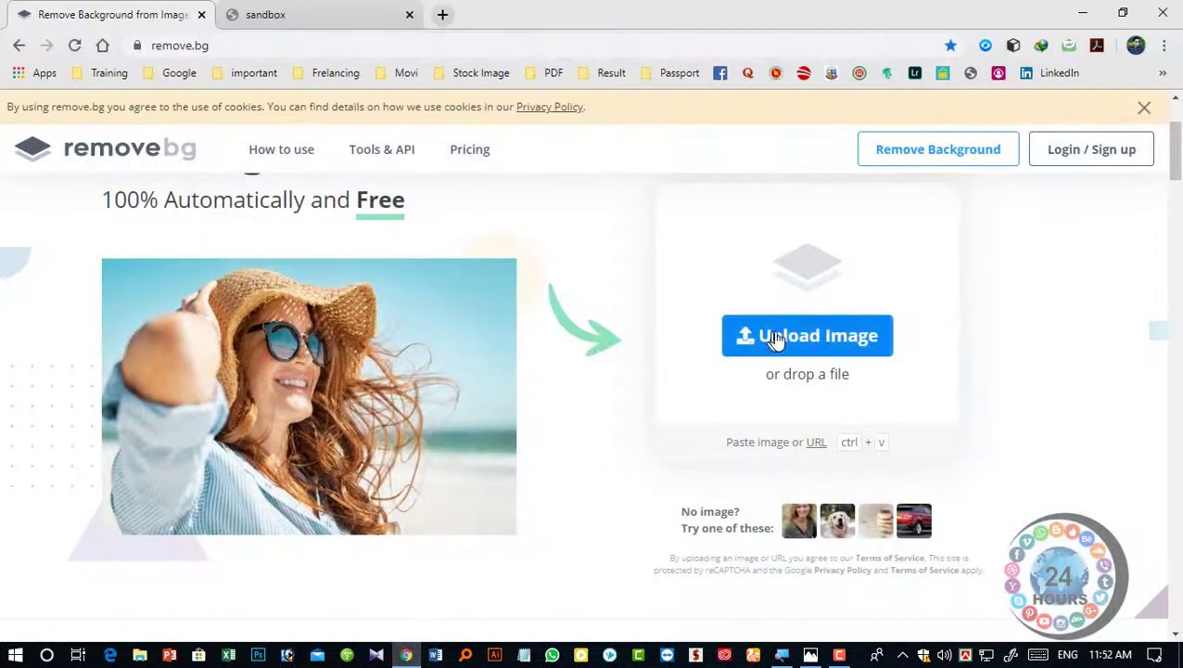
{"action": "left_click", "coordinate": [815, 338]}
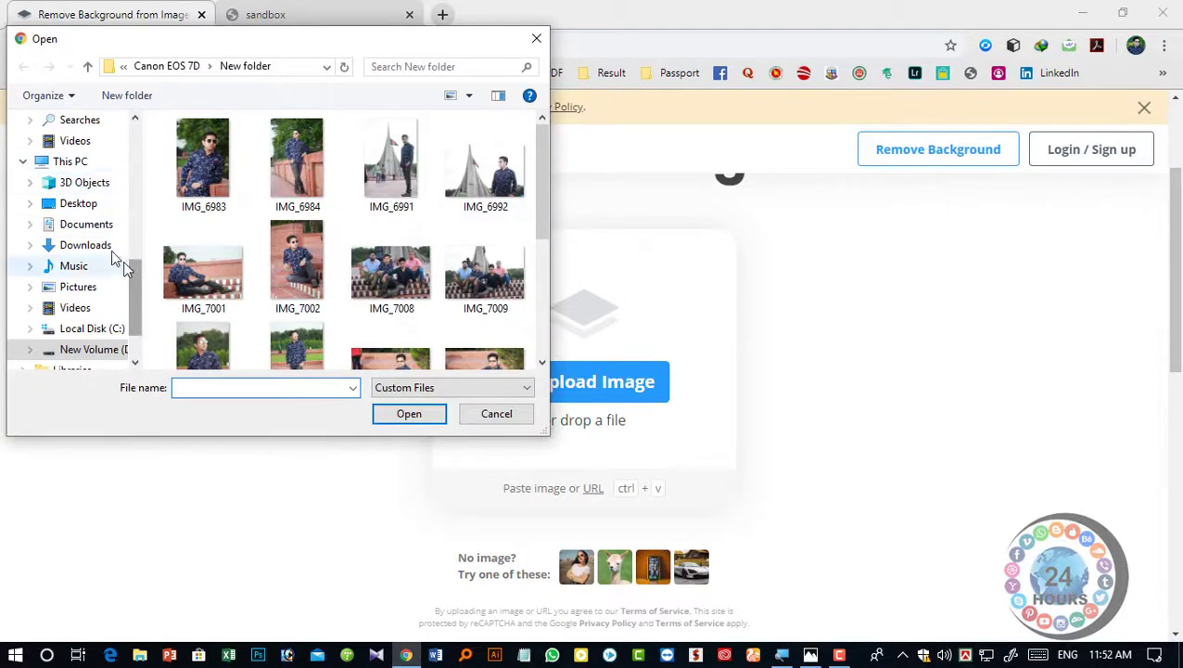
{"action": "left_click", "coordinate": [78, 203]}
{"action": "left_click", "coordinate": [386, 211]}
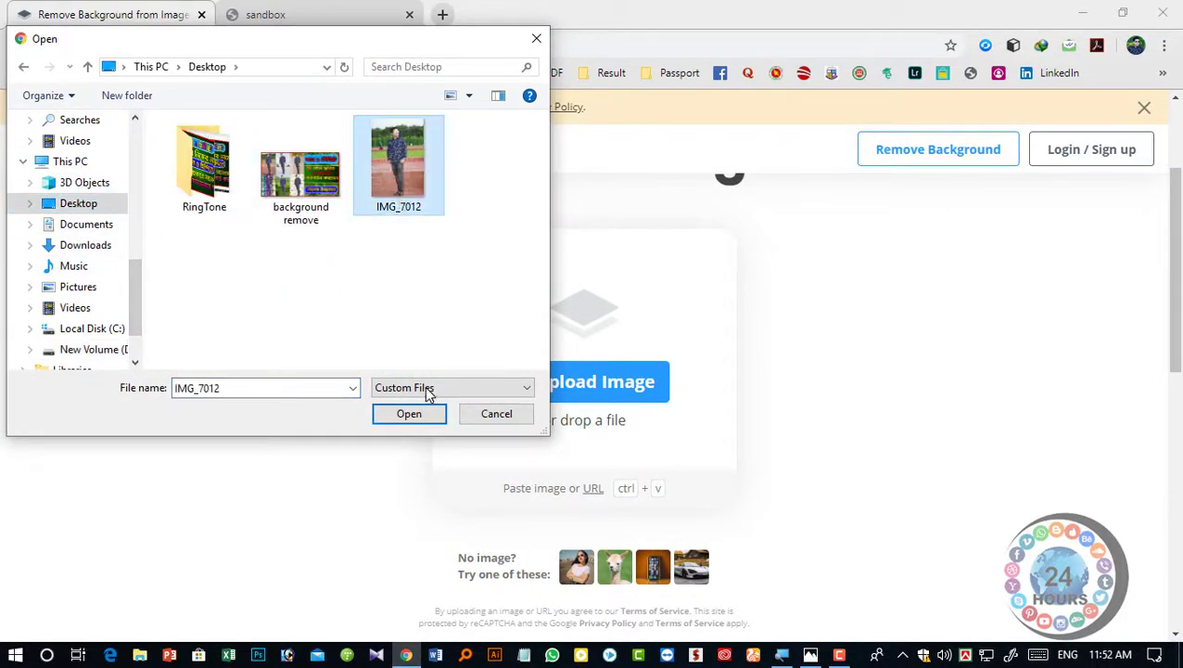
{"action": "left_click", "coordinate": [410, 415]}
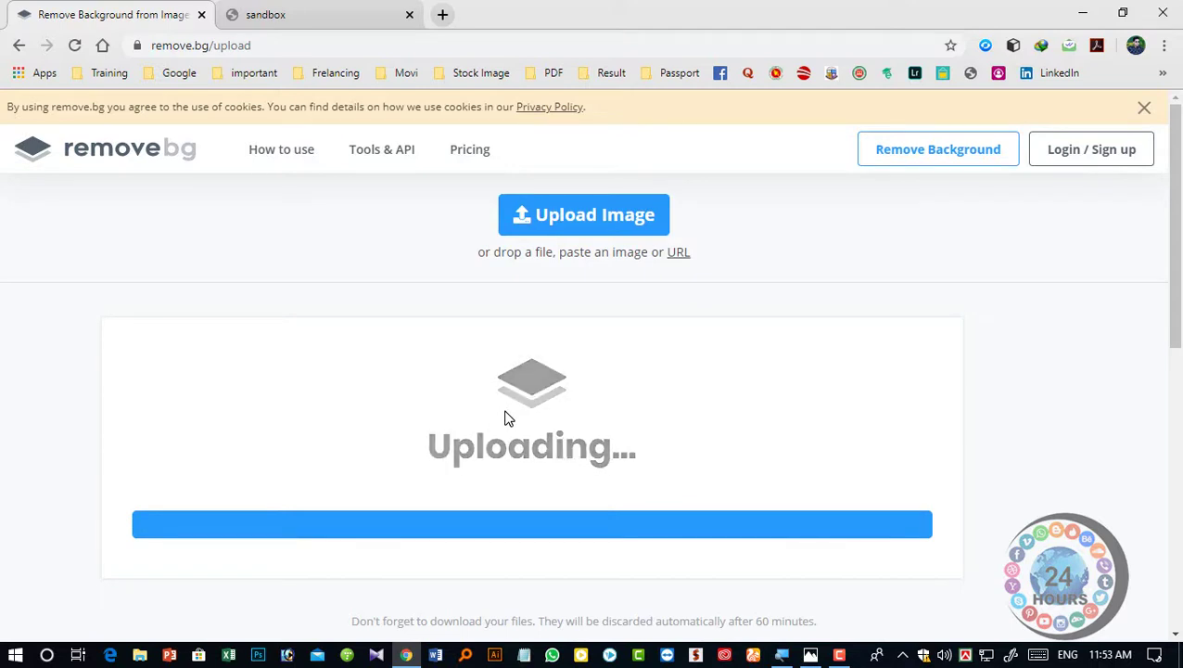
Scroll to the finished 408 × 612 cut-out of the man on a transparent background
{"action": "scroll", "coordinate": [505, 417], "scroll_direction": "down", "scroll_amount": 1}
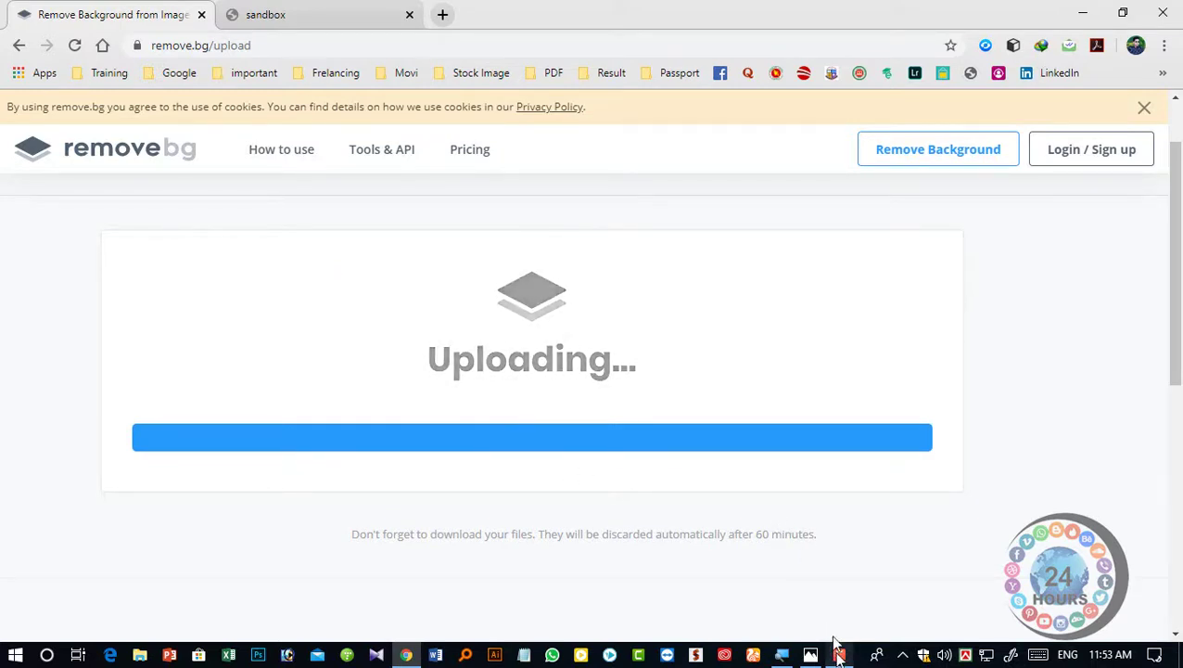
{"action": "scroll", "coordinate": [813, 531], "scroll_direction": "up", "scroll_amount": 1}
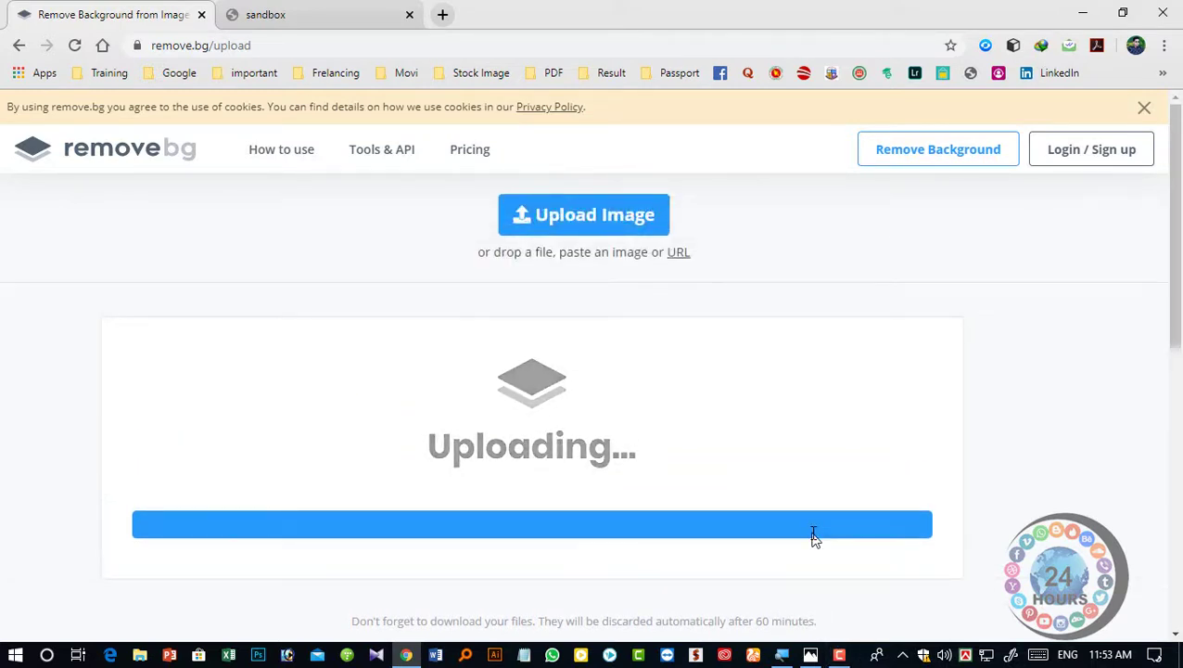
{"action": "scroll", "coordinate": [803, 522], "scroll_direction": "down", "scroll_amount": 1}
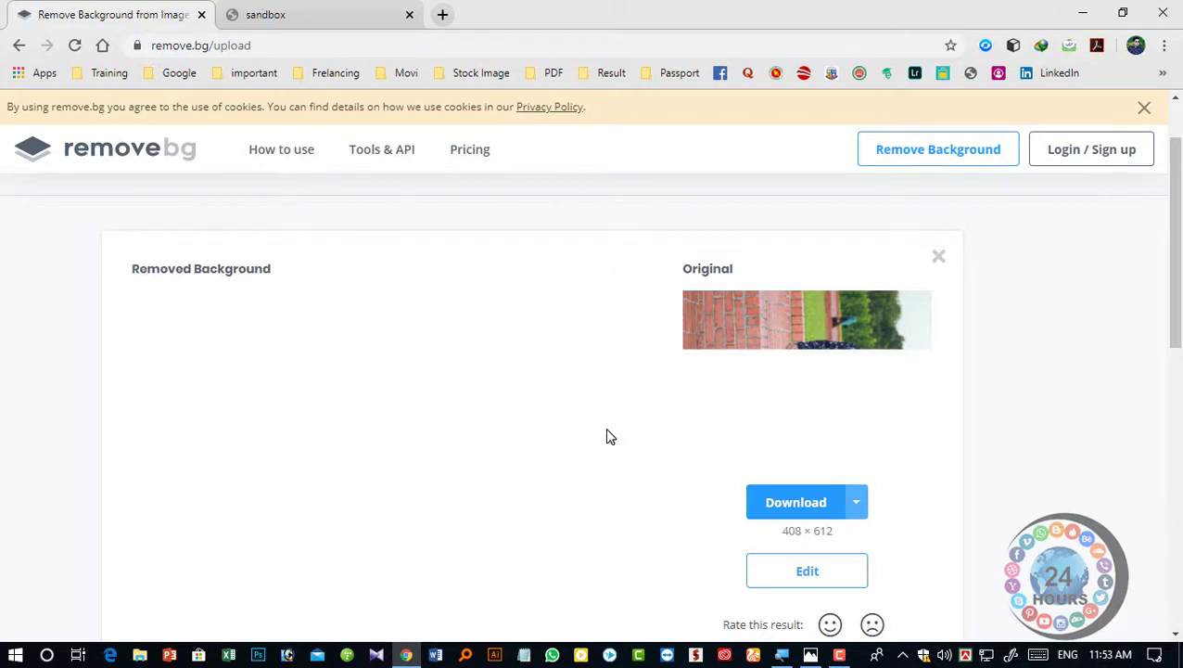
{"action": "scroll", "coordinate": [605, 428], "scroll_direction": "down", "scroll_amount": 1}
{"action": "scroll", "coordinate": [605, 429], "scroll_direction": "down", "scroll_amount": 1}
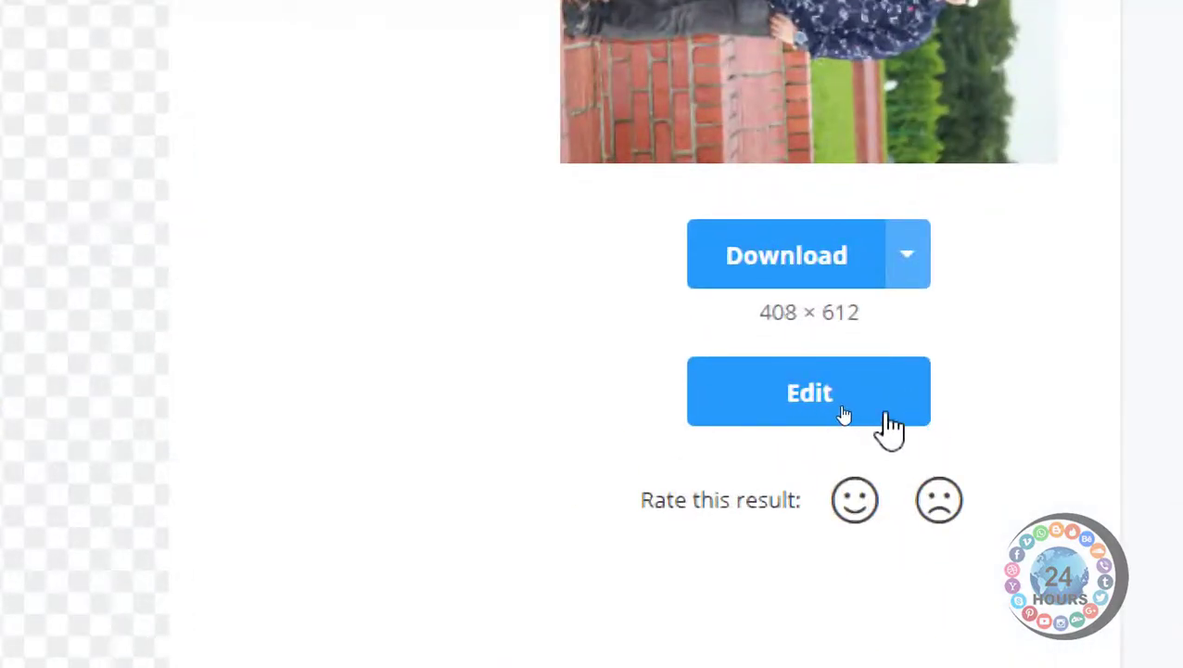
In the editor, set the green hills photo as the background behind the man
{"action": "left_click", "coordinate": [833, 411]}
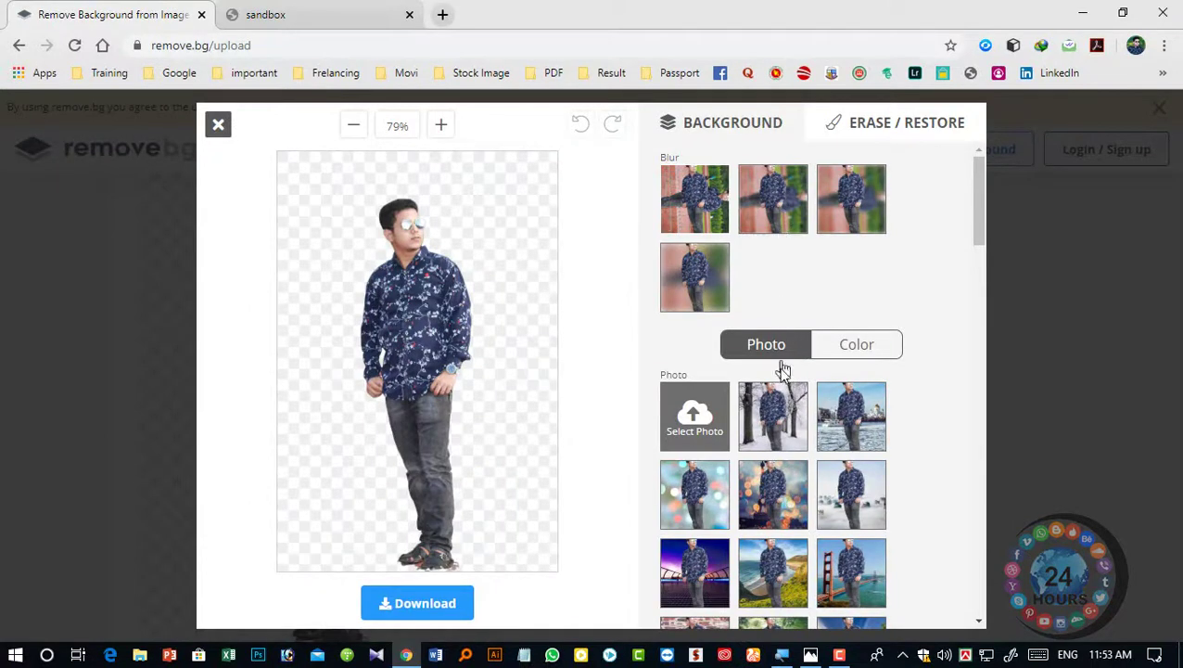
{"action": "scroll", "coordinate": [782, 380], "scroll_direction": "down", "scroll_amount": 3}
{"action": "scroll", "coordinate": [782, 394], "scroll_direction": "down", "scroll_amount": 3}
{"action": "scroll", "coordinate": [775, 408], "scroll_direction": "down", "scroll_amount": 3}
{"action": "scroll", "coordinate": [765, 422], "scroll_direction": "down", "scroll_amount": 3}
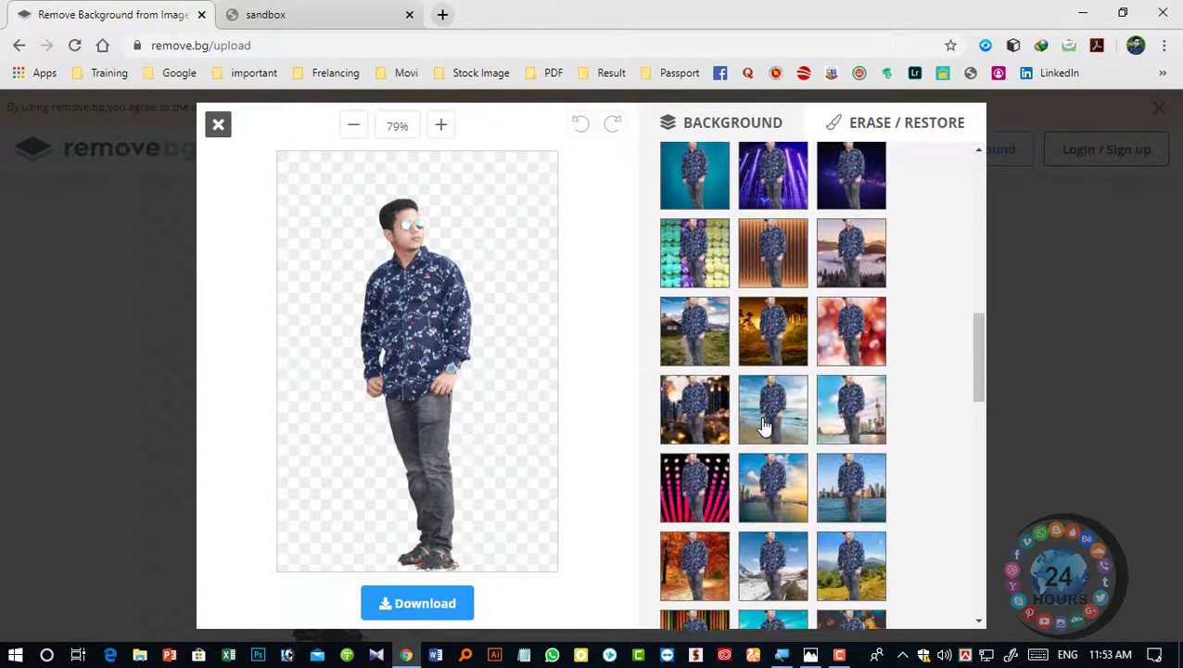
{"action": "scroll", "coordinate": [758, 438], "scroll_direction": "down", "scroll_amount": 3}
{"action": "scroll", "coordinate": [758, 442], "scroll_direction": "down", "scroll_amount": 3}
{"action": "scroll", "coordinate": [760, 454], "scroll_direction": "down", "scroll_amount": 3}
{"action": "scroll", "coordinate": [765, 468], "scroll_direction": "down", "scroll_amount": 3}
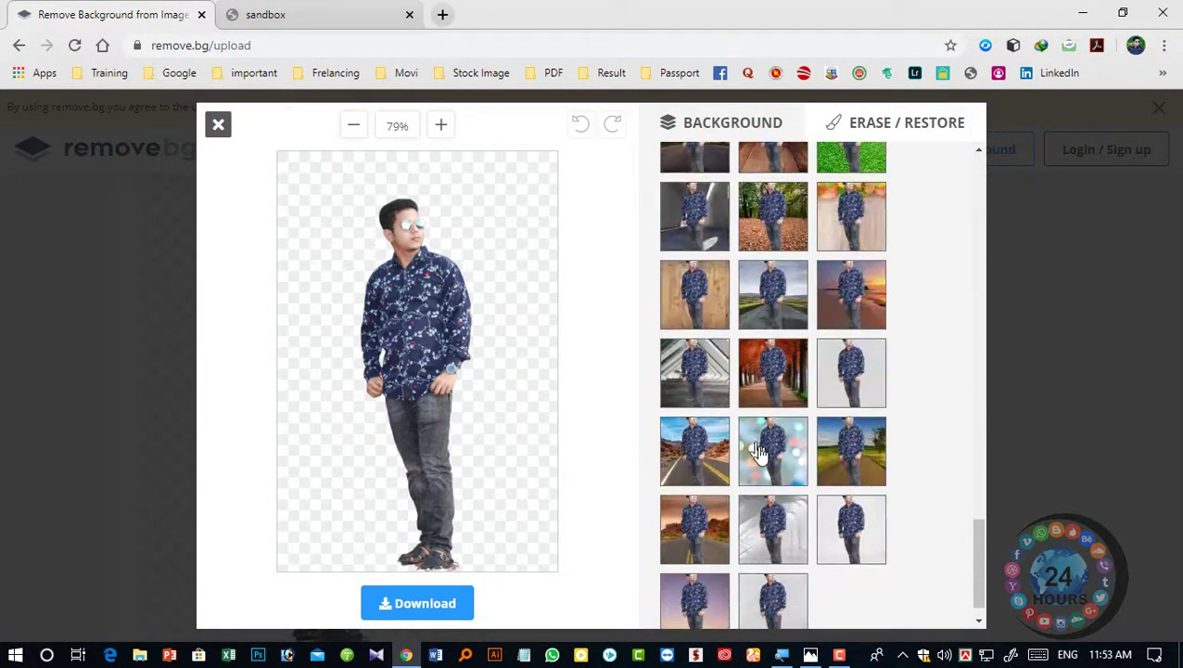
{"action": "scroll", "coordinate": [770, 494], "scroll_direction": "down", "scroll_amount": 3}
{"action": "scroll", "coordinate": [769, 495], "scroll_direction": "down", "scroll_amount": 3}
{"action": "scroll", "coordinate": [770, 497], "scroll_direction": "down", "scroll_amount": 3}
{"action": "scroll", "coordinate": [771, 500], "scroll_direction": "down", "scroll_amount": 3}
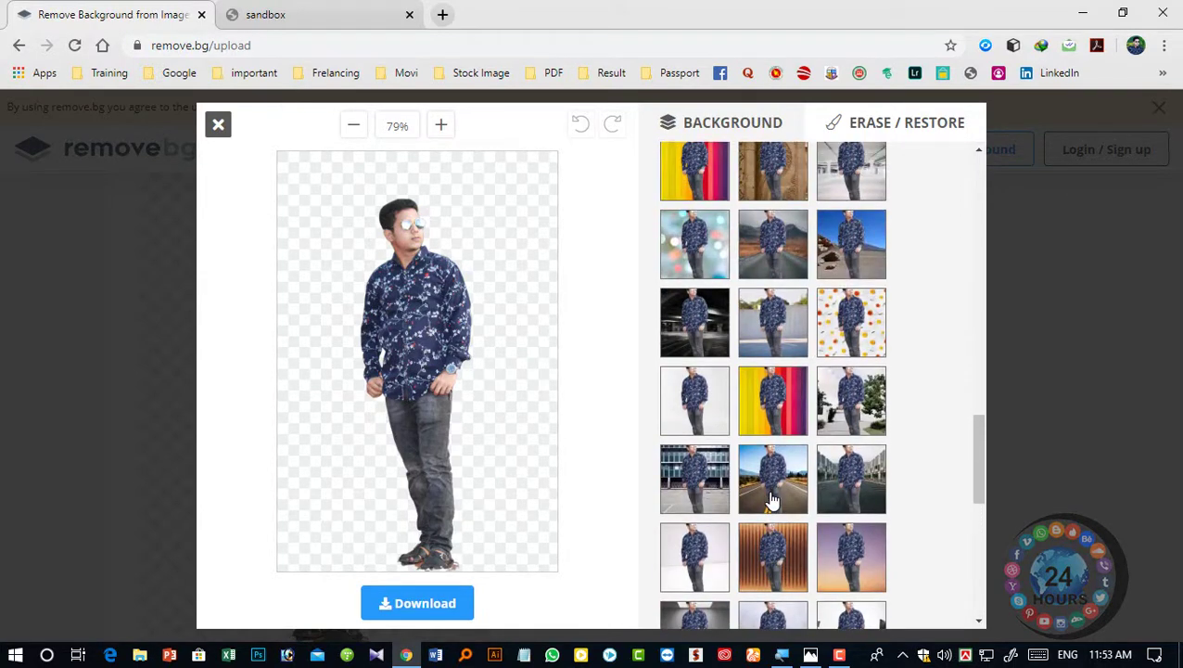
{"action": "scroll", "coordinate": [772, 500], "scroll_direction": "up", "scroll_amount": 1}
{"action": "scroll", "coordinate": [774, 494], "scroll_direction": "up", "scroll_amount": 2}
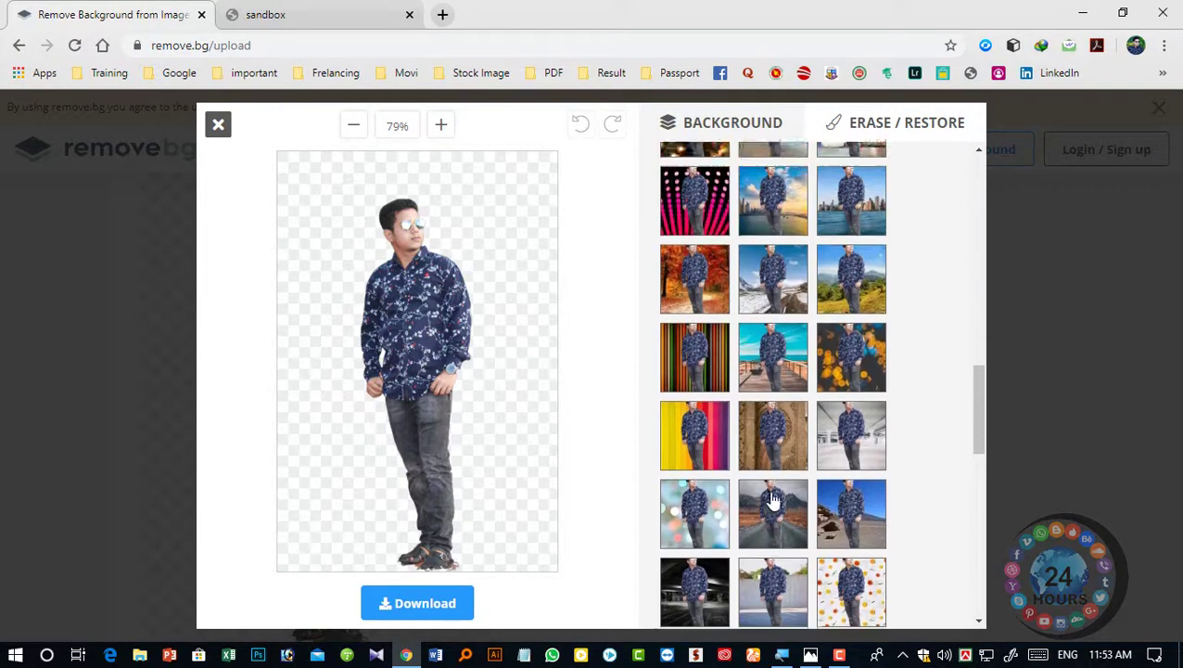
{"action": "scroll", "coordinate": [779, 480], "scroll_direction": "up", "scroll_amount": 1}
{"action": "scroll", "coordinate": [779, 478], "scroll_direction": "up", "scroll_amount": 2}
{"action": "scroll", "coordinate": [779, 478], "scroll_direction": "up", "scroll_amount": 2}
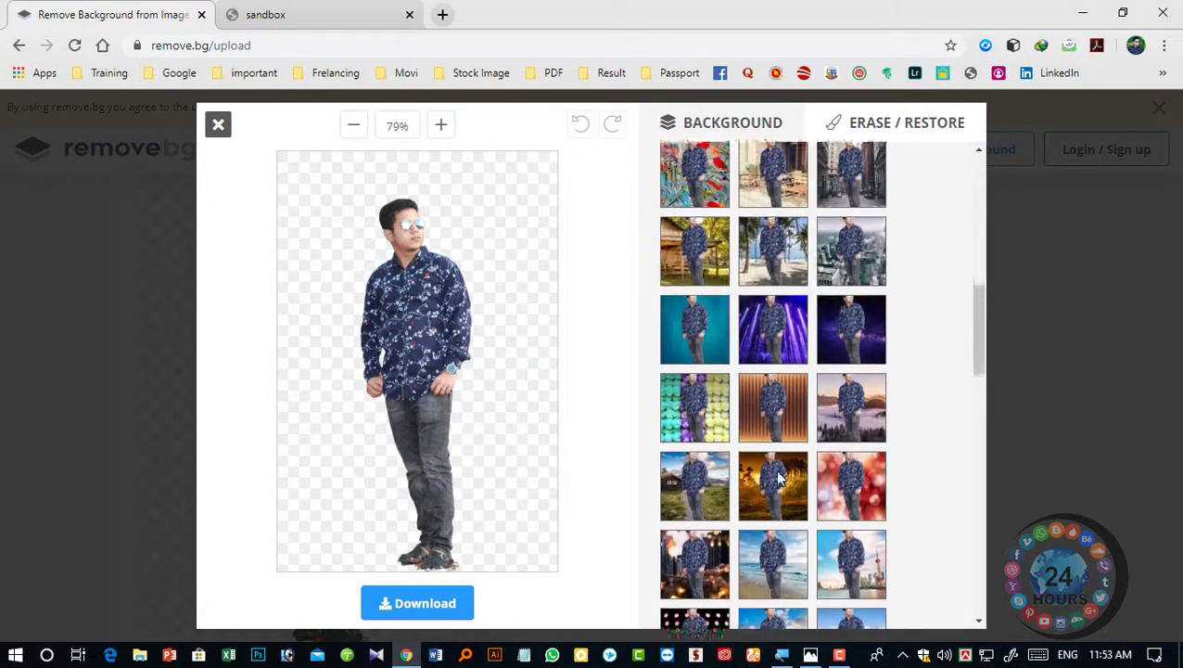
{"action": "scroll", "coordinate": [779, 478], "scroll_direction": "up", "scroll_amount": 2}
{"action": "scroll", "coordinate": [775, 502], "scroll_direction": "up", "scroll_amount": 1}
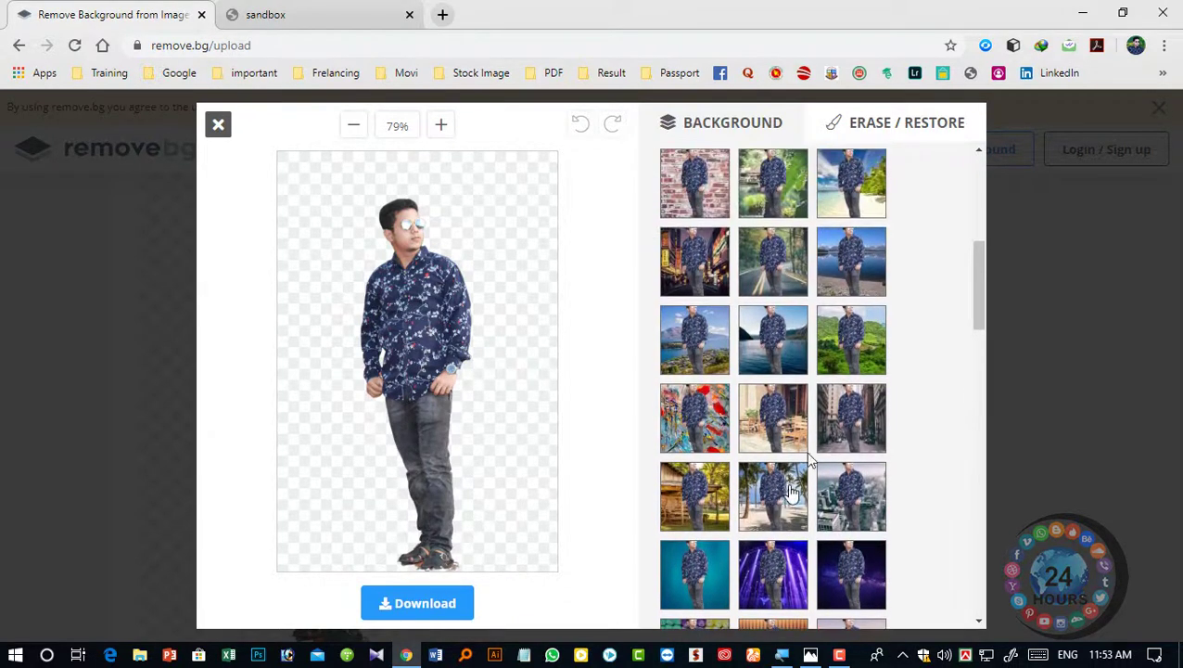
{"action": "left_click", "coordinate": [849, 357]}
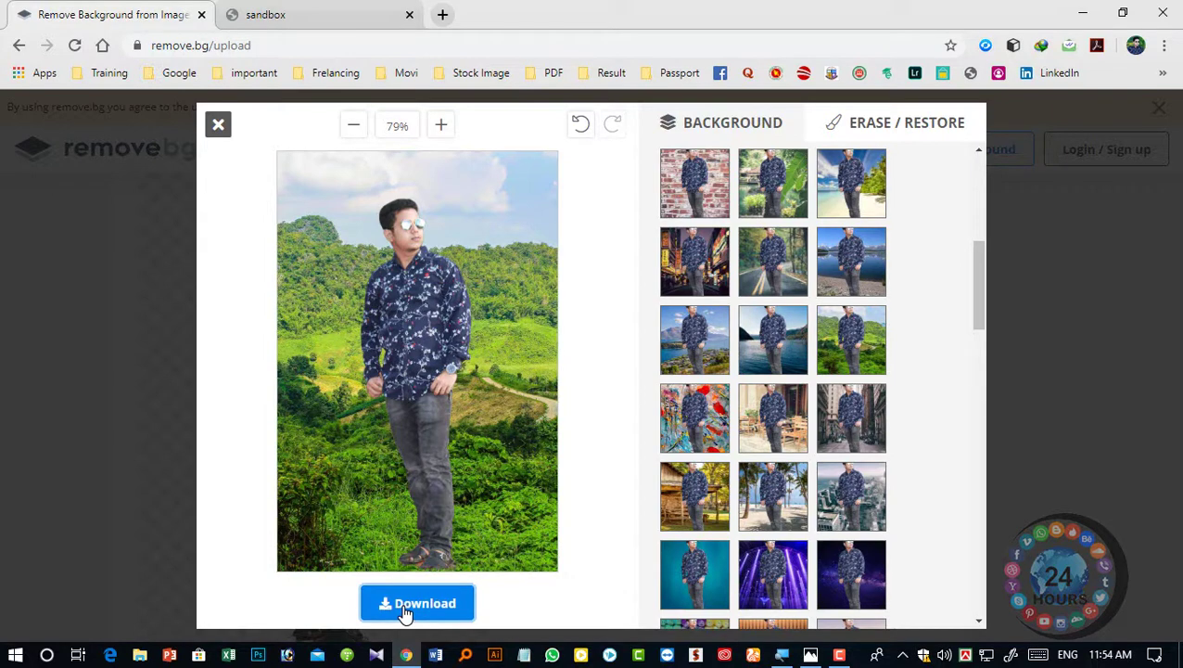
Download the hills version as IMG_7012-removebg-preview (1).png and open it
{"action": "left_click", "coordinate": [405, 612]}
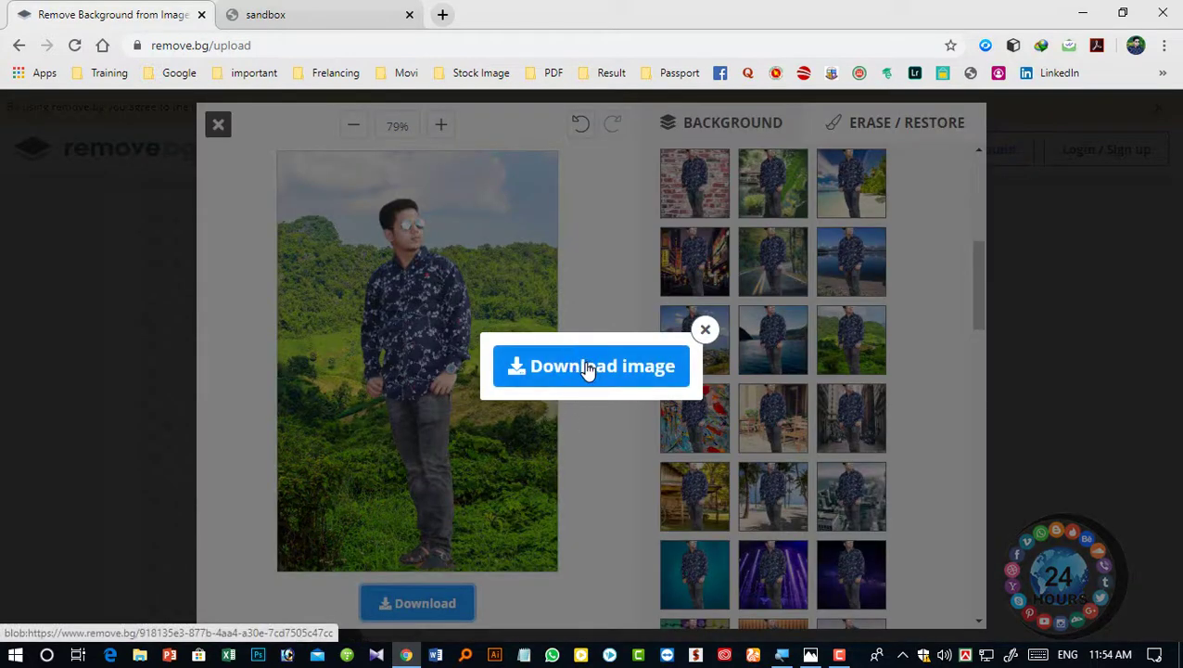
{"action": "left_click", "coordinate": [587, 369]}
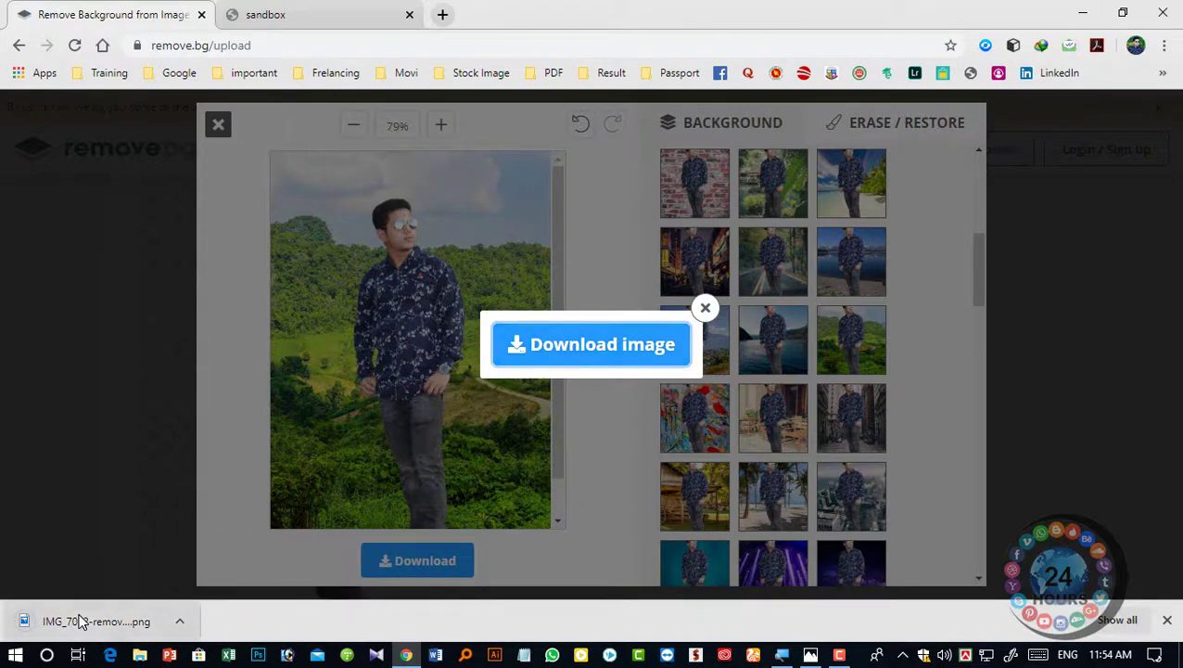
{"action": "left_click", "coordinate": [79, 621]}
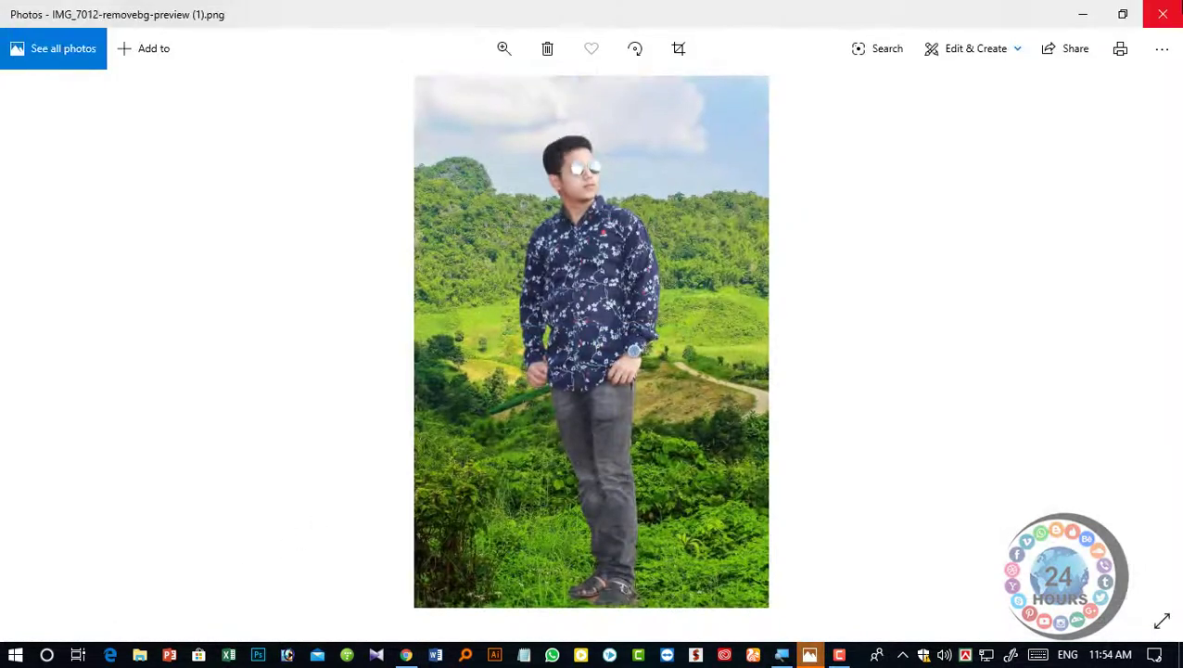
Close every Windows Photos window showing the downloaded PNG to get back to the remove.bg editor
{"action": "left_click", "coordinate": [1159, 15]}
{"action": "left_click", "coordinate": [1164, 16]}
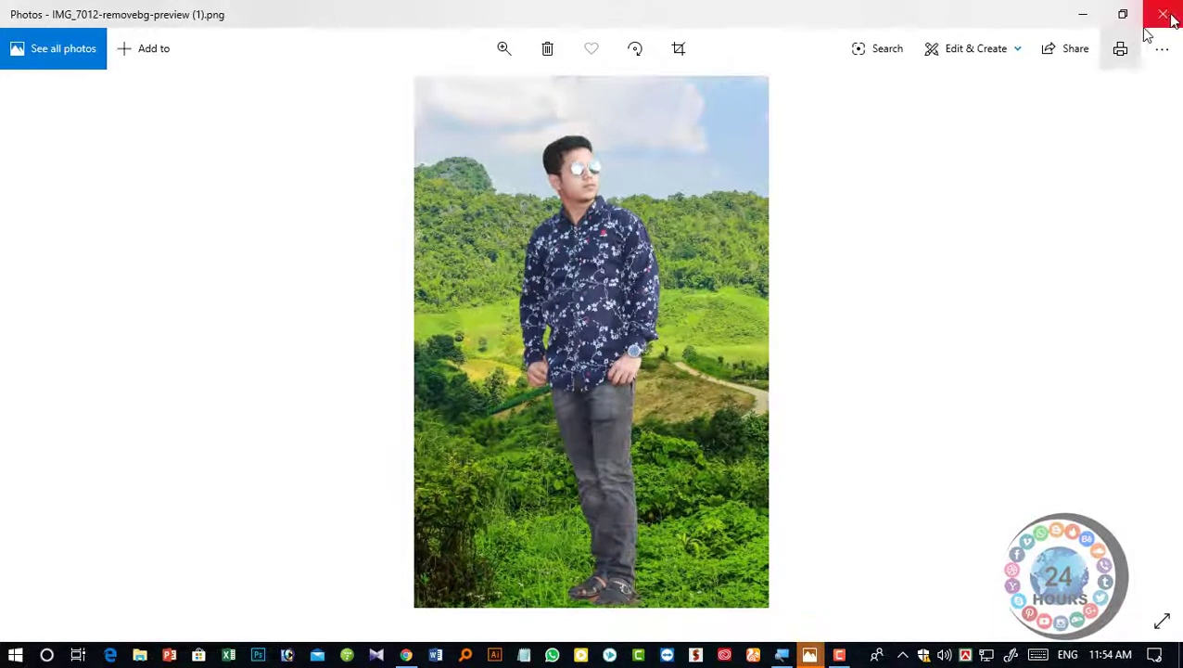
{"action": "left_click", "coordinate": [1165, 17]}
Dismiss the download prompt and try the brick wall and another photo background
{"action": "left_click", "coordinate": [705, 330]}
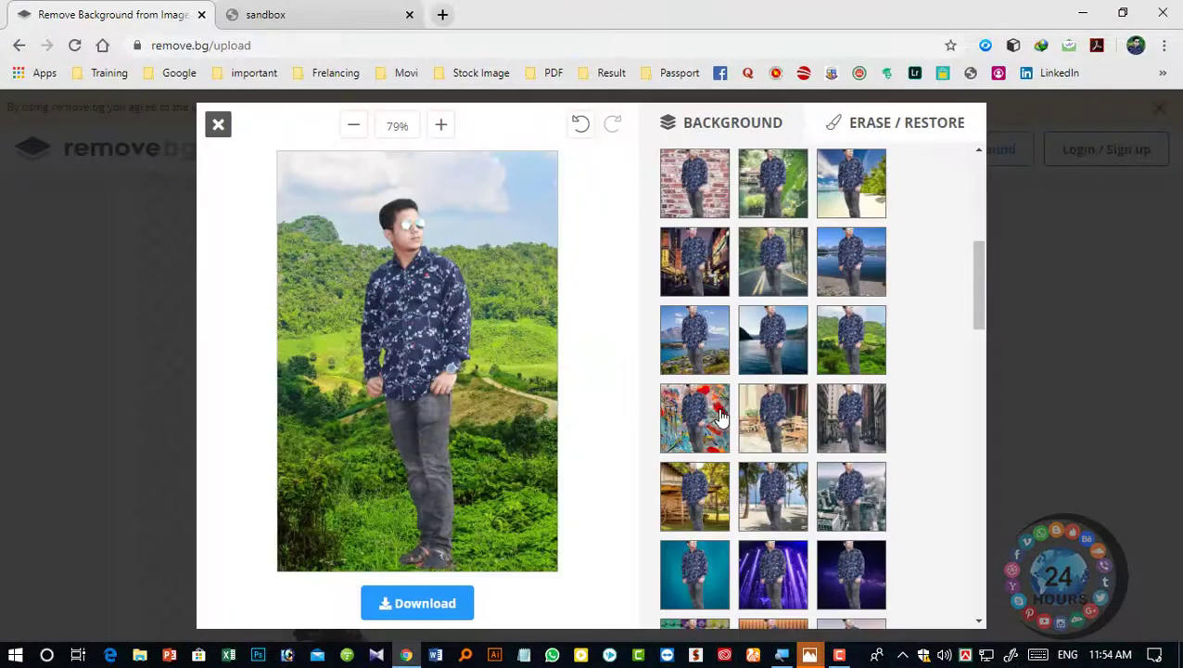
{"action": "scroll", "coordinate": [702, 468], "scroll_direction": "up", "scroll_amount": 3}
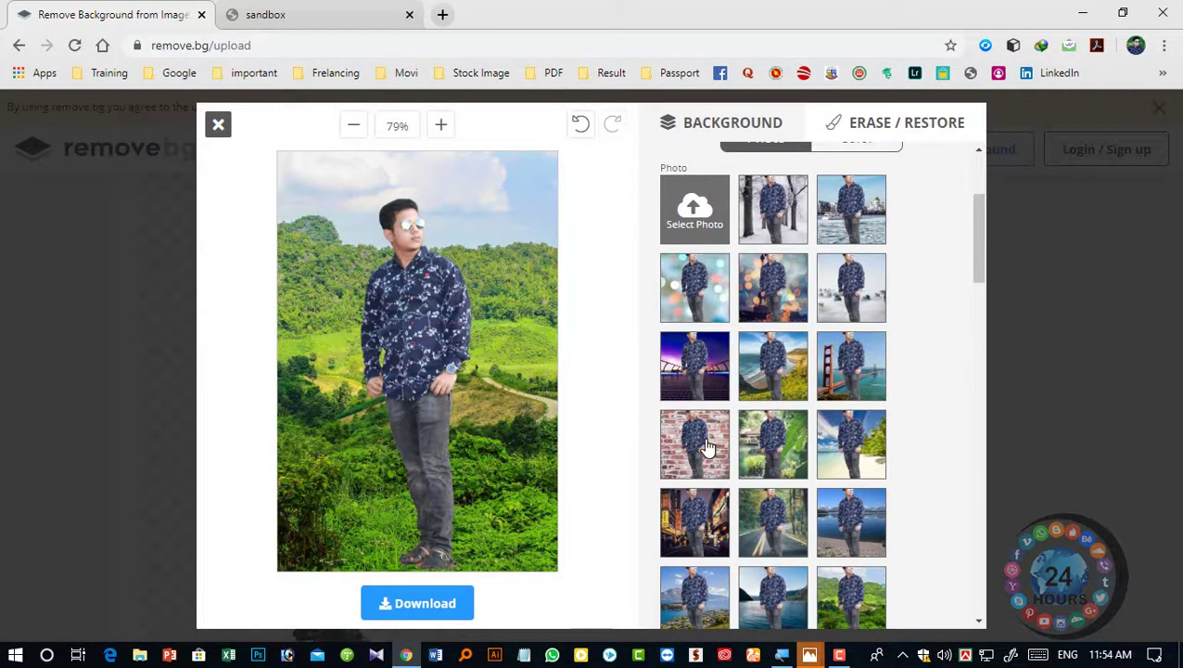
{"action": "left_click", "coordinate": [705, 446]}
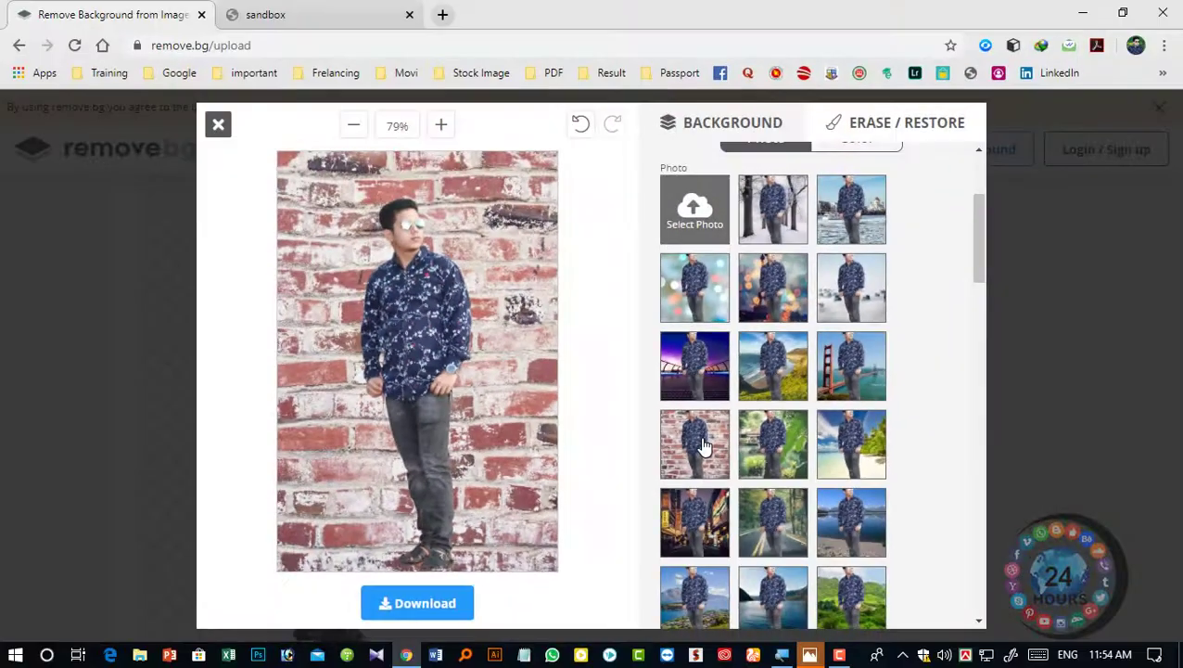
{"action": "scroll", "coordinate": [673, 409], "scroll_direction": "up", "scroll_amount": 2}
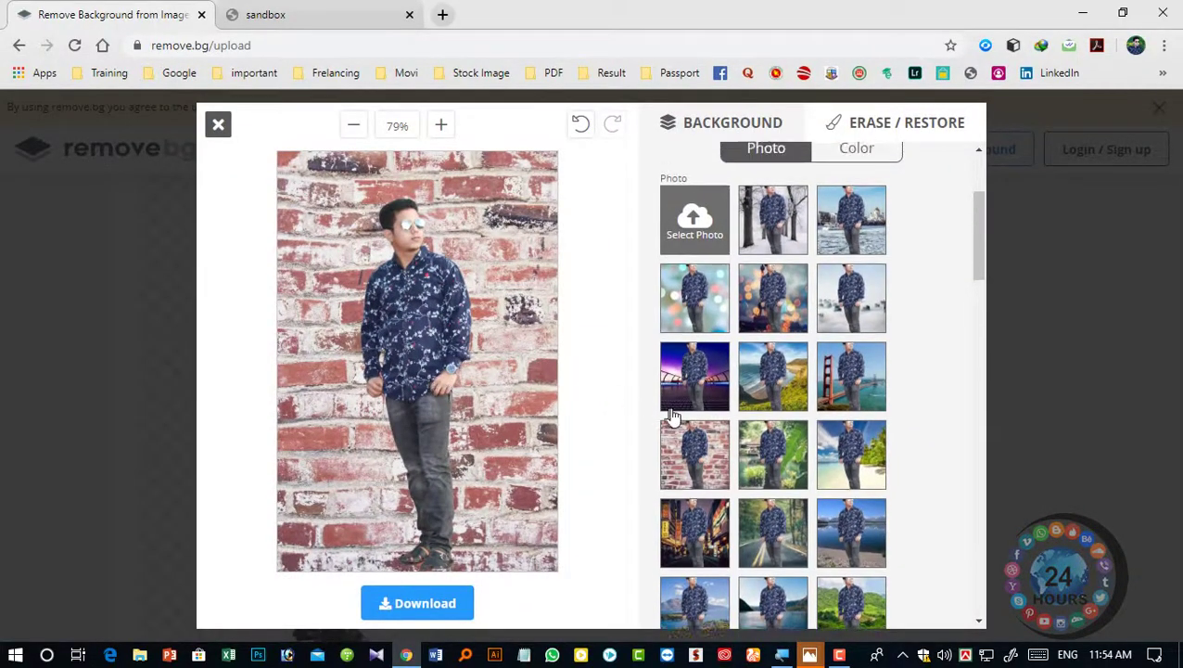
{"action": "scroll", "coordinate": [747, 418], "scroll_direction": "down", "scroll_amount": 5}
{"action": "scroll", "coordinate": [768, 424], "scroll_direction": "down", "scroll_amount": 4}
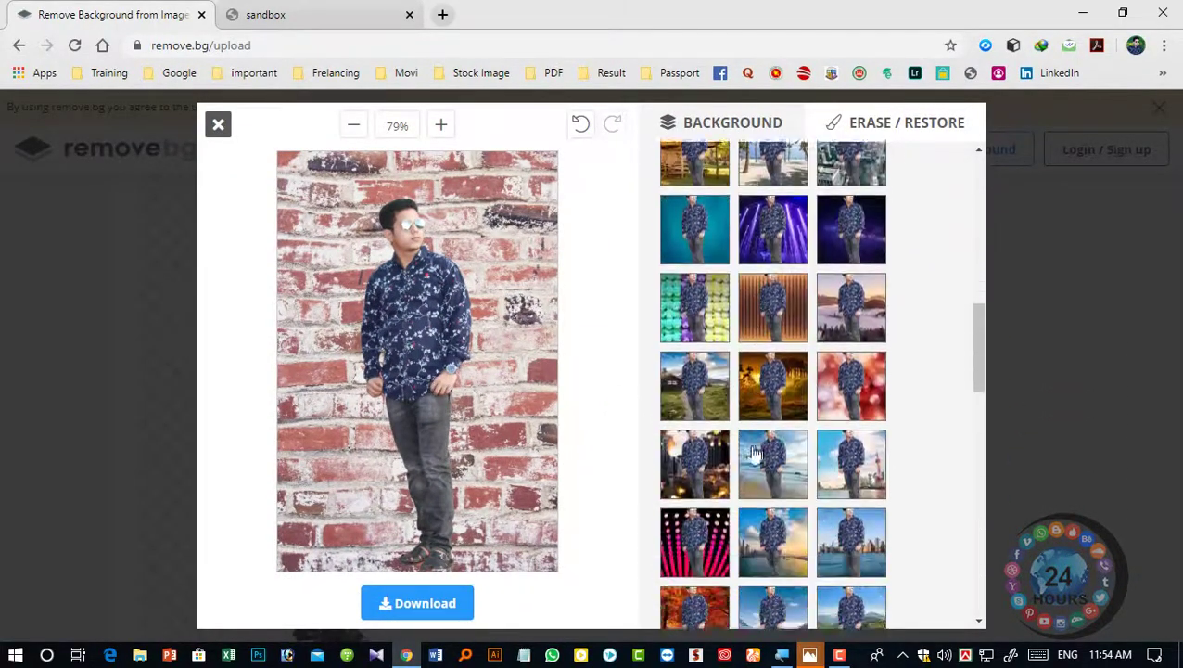
{"action": "left_click", "coordinate": [701, 437]}
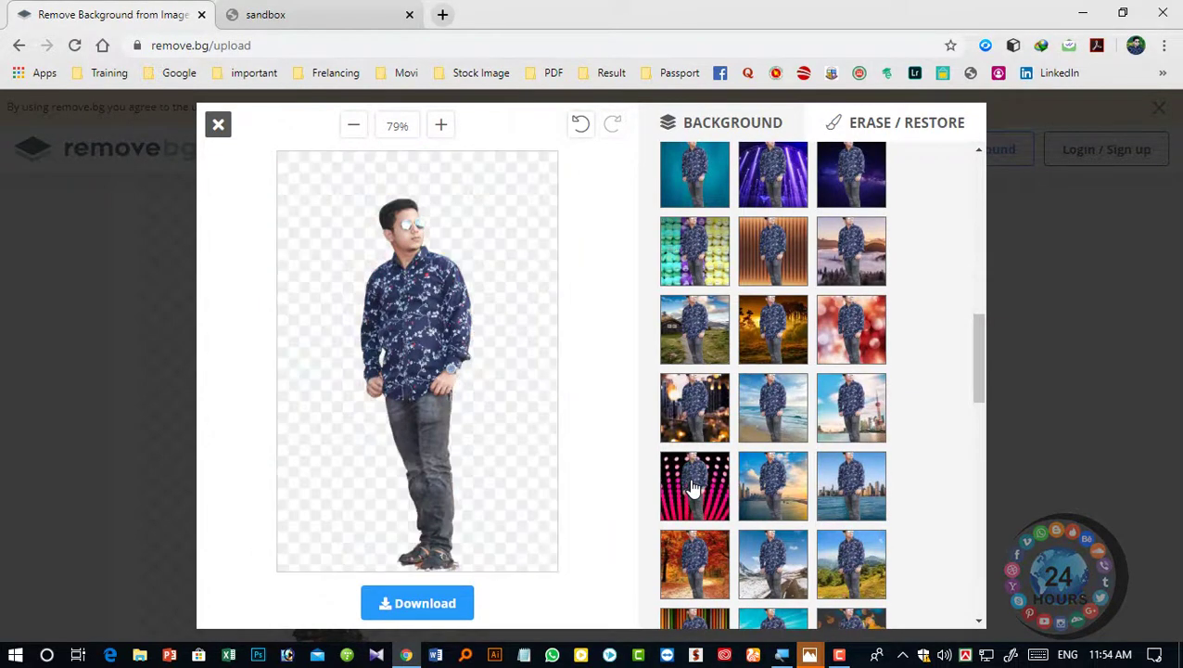
Try the striped and grey studio backgrounds, then settle on the concrete tunnel photo
{"action": "scroll", "coordinate": [693, 468], "scroll_direction": "down", "scroll_amount": 3}
{"action": "left_click", "coordinate": [696, 464]}
{"action": "scroll", "coordinate": [696, 464], "scroll_direction": "down", "scroll_amount": 4}
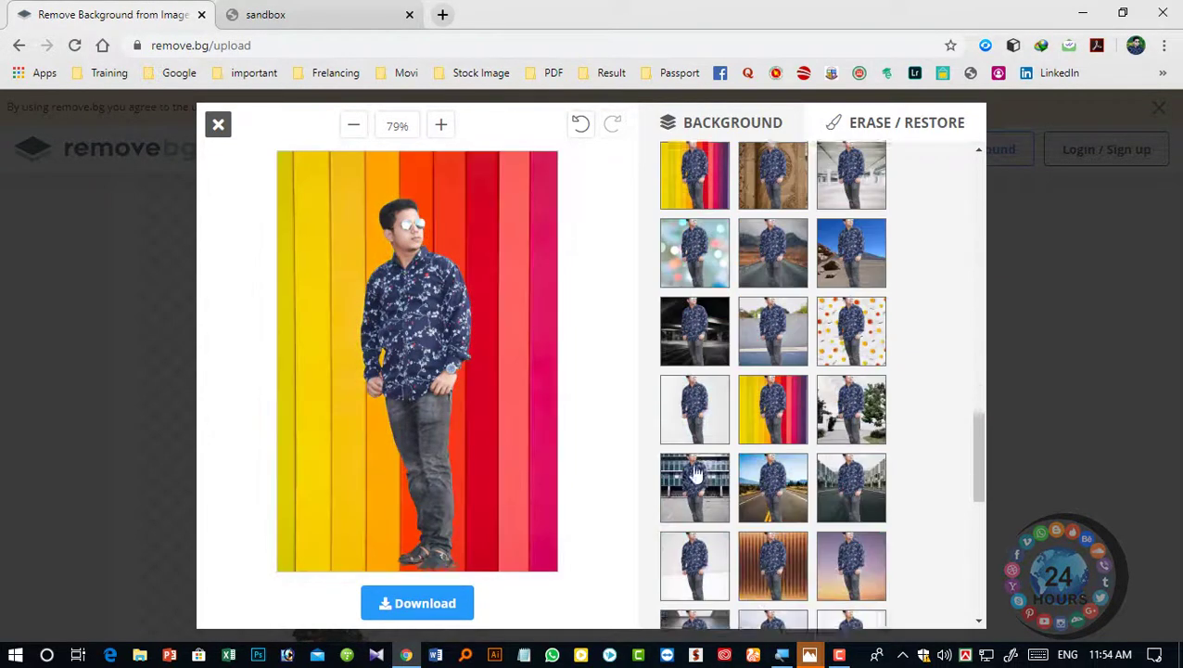
{"action": "scroll", "coordinate": [700, 482], "scroll_direction": "down", "scroll_amount": 1}
{"action": "left_click", "coordinate": [703, 499]}
{"action": "left_click", "coordinate": [702, 498]}
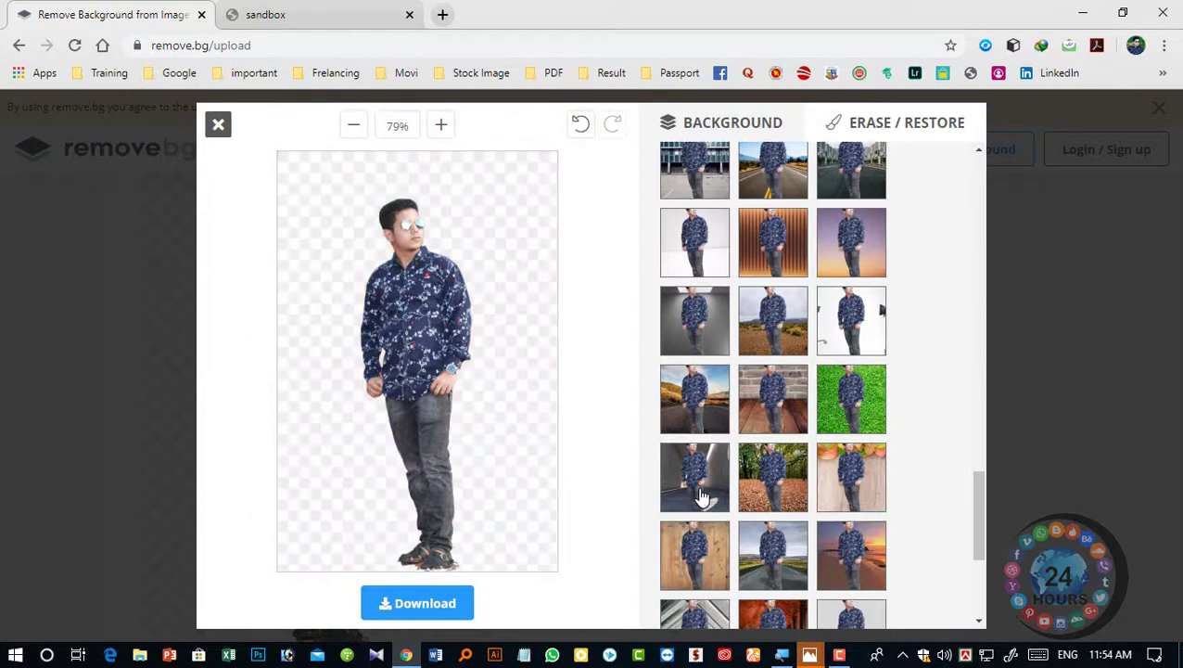
{"action": "left_click", "coordinate": [702, 498]}
{"action": "scroll", "coordinate": [702, 498], "scroll_direction": "down", "scroll_amount": 2}
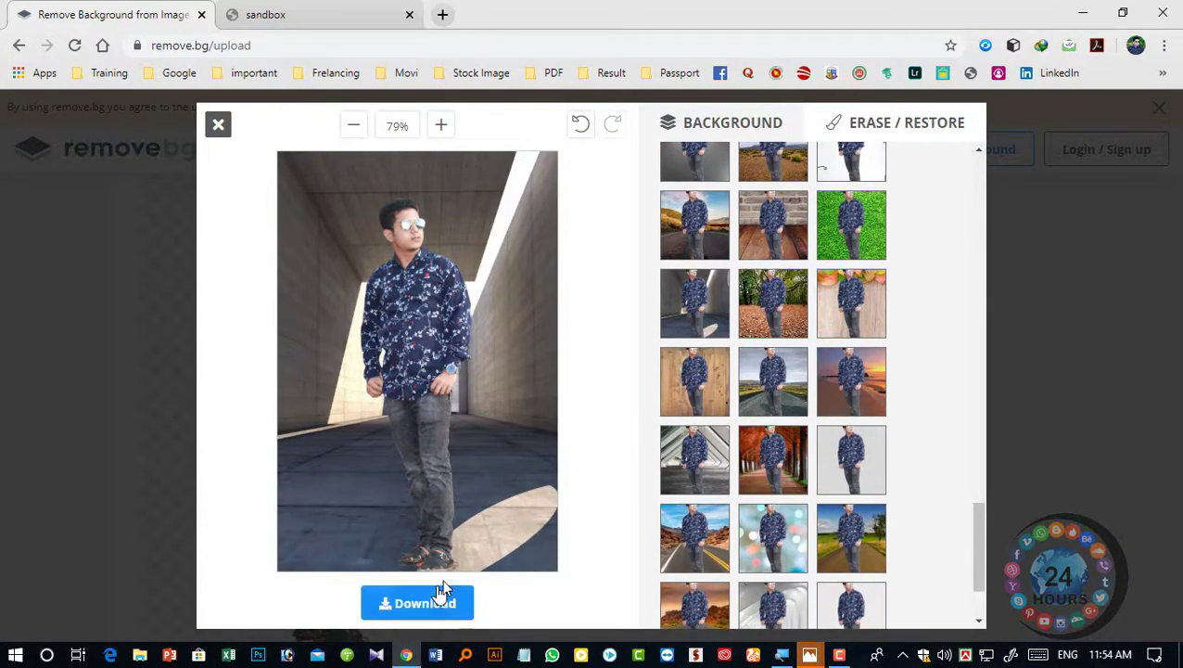
{"action": "scroll", "coordinate": [749, 363], "scroll_direction": "up", "scroll_amount": 3}
{"action": "scroll", "coordinate": [750, 363], "scroll_direction": "up", "scroll_amount": 5}
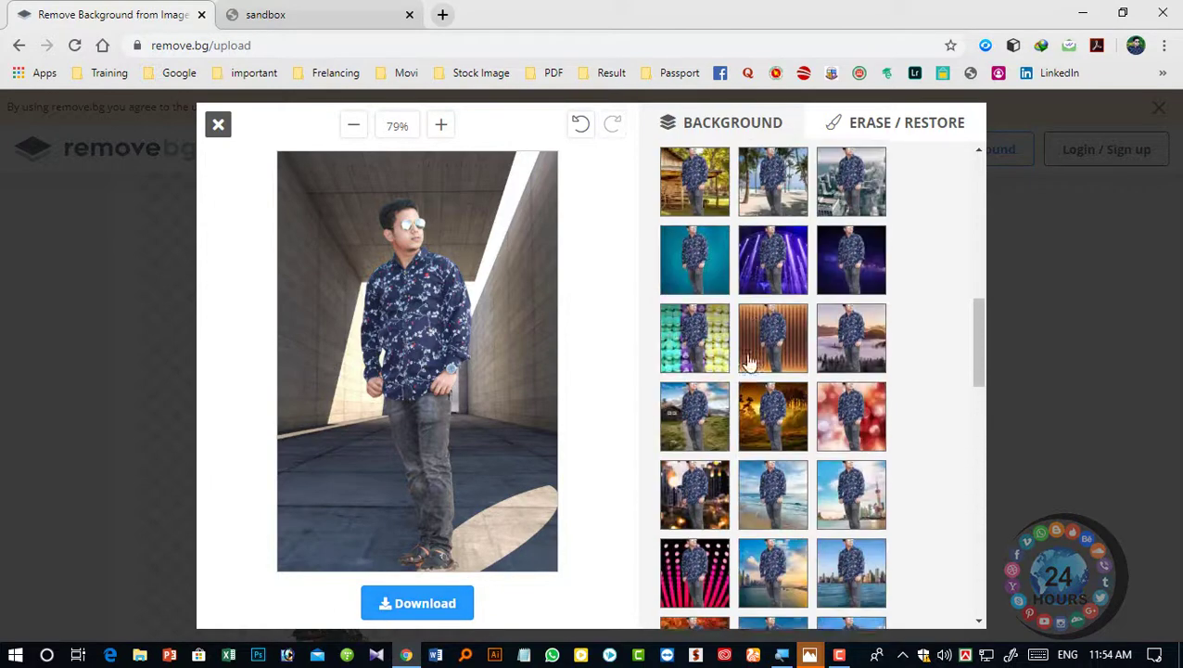
{"action": "scroll", "coordinate": [750, 361], "scroll_direction": "up", "scroll_amount": 5}
{"action": "scroll", "coordinate": [753, 361], "scroll_direction": "up", "scroll_amount": 2}
{"action": "left_click", "coordinate": [860, 347]}
{"action": "scroll", "coordinate": [848, 390], "scroll_direction": "down", "scroll_amount": 3}
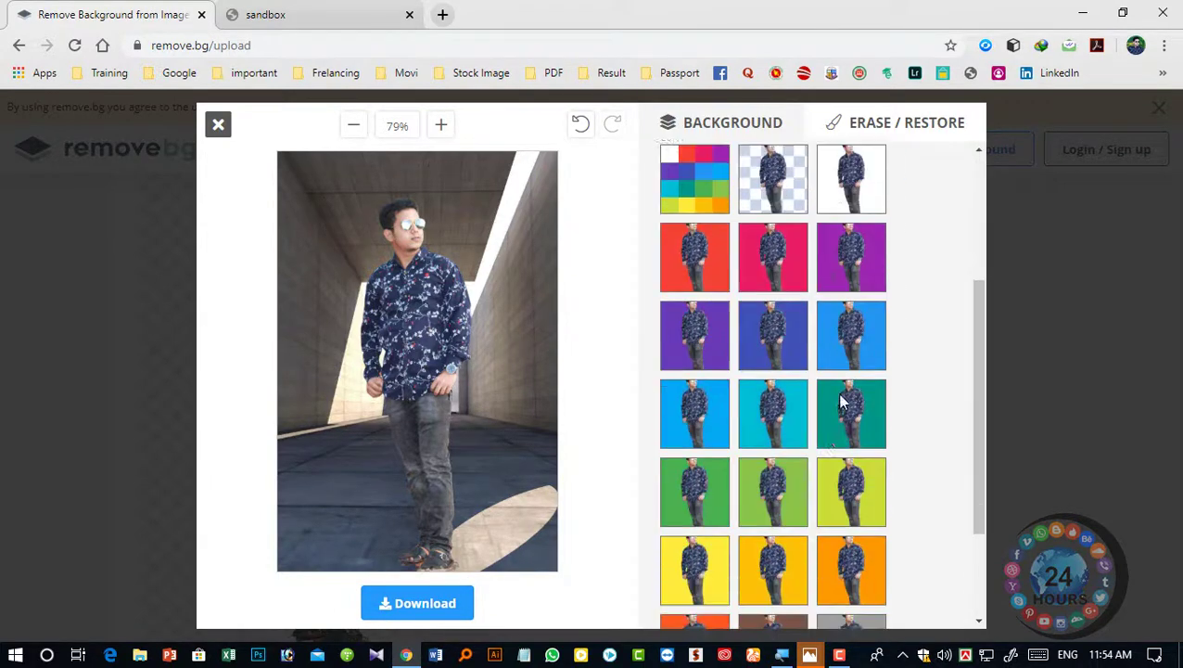
{"action": "scroll", "coordinate": [840, 409], "scroll_direction": "down", "scroll_amount": 2}
{"action": "scroll", "coordinate": [776, 455], "scroll_direction": "up", "scroll_amount": 5}
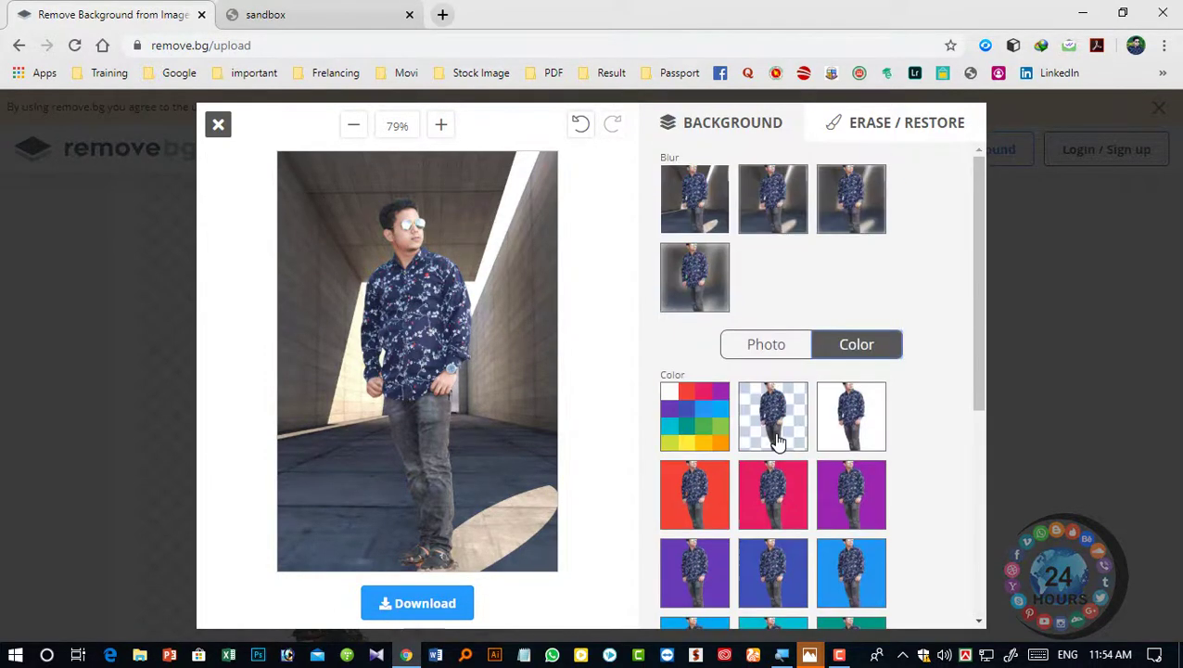
{"action": "left_click", "coordinate": [764, 349]}
{"action": "scroll", "coordinate": [742, 390], "scroll_direction": "down", "scroll_amount": 5}
{"action": "scroll", "coordinate": [733, 408], "scroll_direction": "down", "scroll_amount": 3}
{"action": "scroll", "coordinate": [734, 422], "scroll_direction": "down", "scroll_amount": 4}
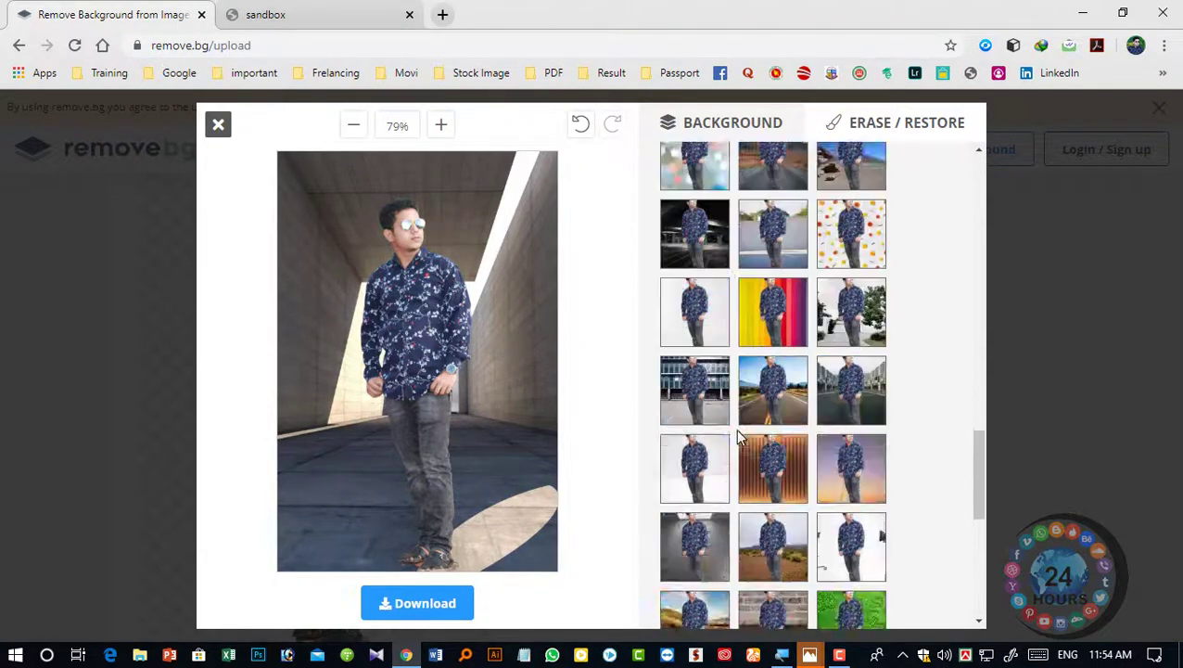
{"action": "scroll", "coordinate": [742, 443], "scroll_direction": "down", "scroll_amount": 3}
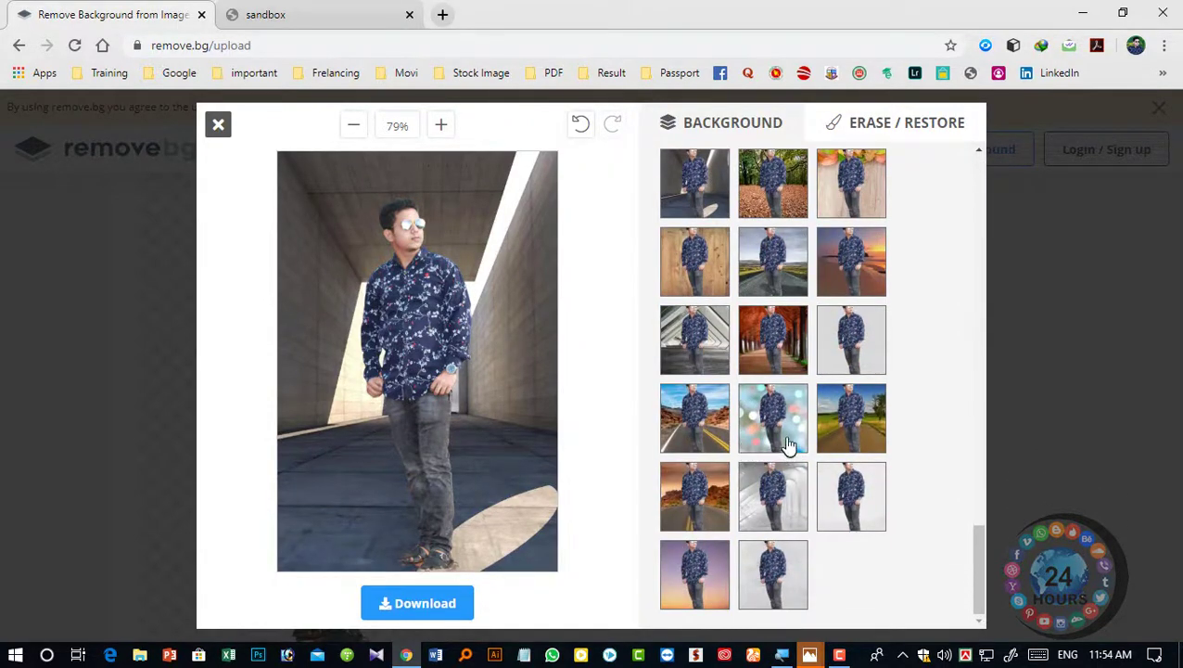
{"action": "scroll", "coordinate": [787, 437], "scroll_direction": "up", "scroll_amount": 3}
{"action": "scroll", "coordinate": [784, 438], "scroll_direction": "up", "scroll_amount": 5}
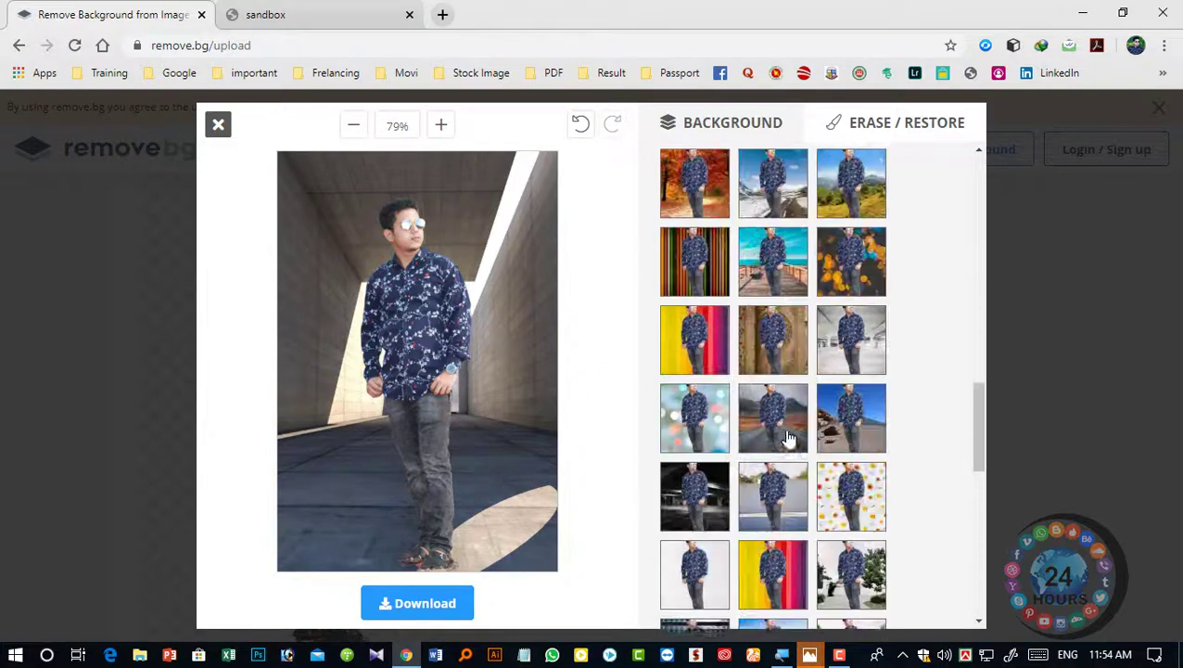
{"action": "scroll", "coordinate": [779, 439], "scroll_direction": "up", "scroll_amount": 4}
{"action": "scroll", "coordinate": [775, 439], "scroll_direction": "up", "scroll_amount": 3}
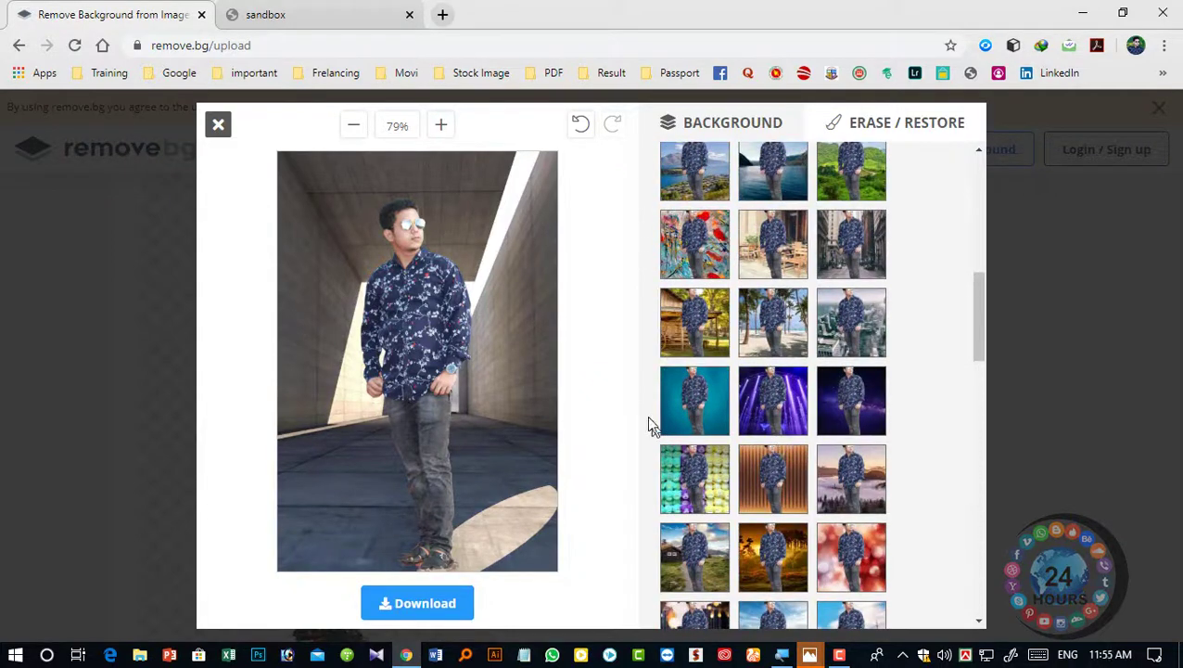